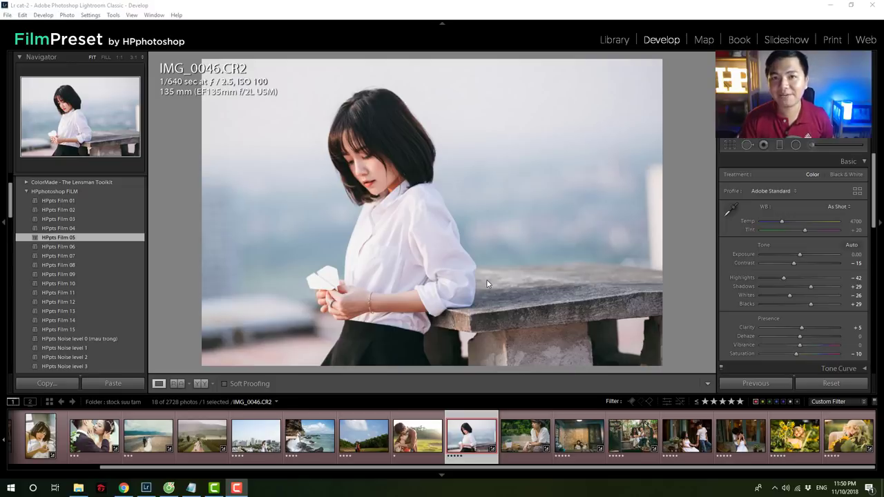
Step: Apply HPpts Film 01 to the girl's portrait, then move on to the couple-in-the-field photo
{"action": "left_click", "coordinate": [83, 201]}
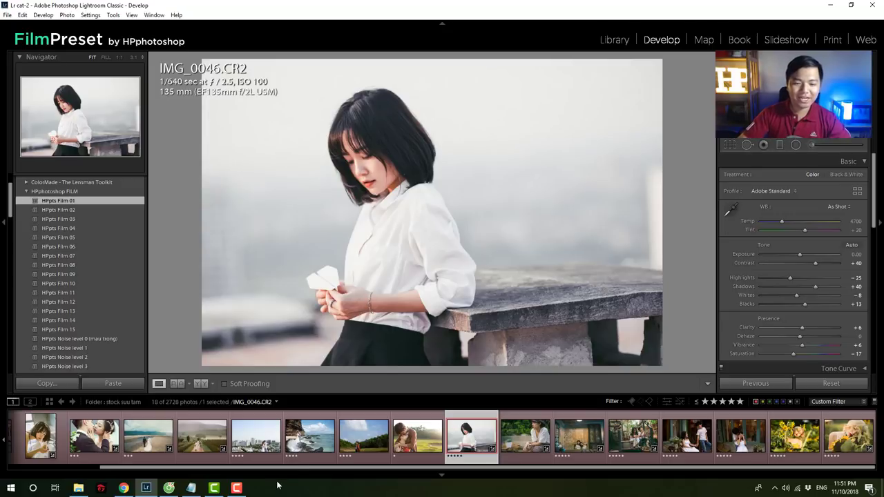
{"action": "mouse_move", "coordinate": [299, 470]}
{"action": "left_mouse_down"}
{"action": "mouse_move", "coordinate": [129, 477]}
{"action": "mouse_move", "coordinate": [220, 475]}
{"action": "left_mouse_up"}
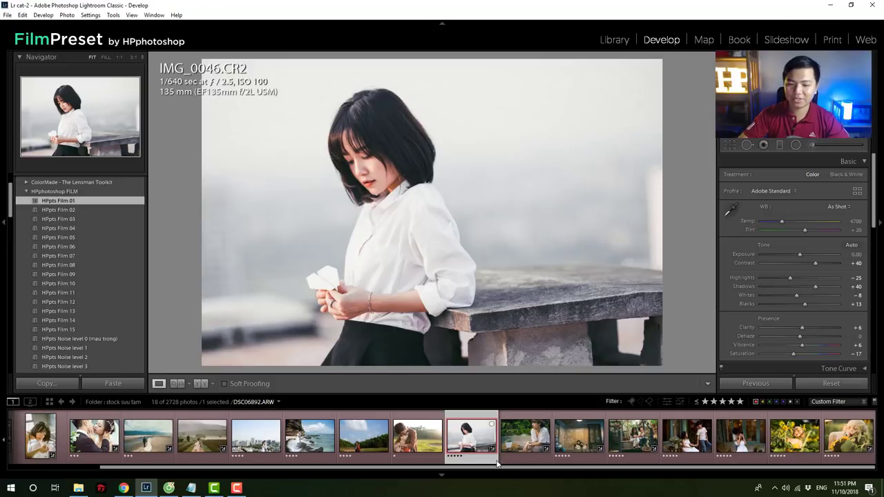
{"action": "key", "text": "Right"}
Step: Go to STOCK_BUTDO (6).CR2, the children-on-the-stairs photo, and reset its Basic adjustments to zero
{"action": "left_click", "coordinate": [426, 458]}
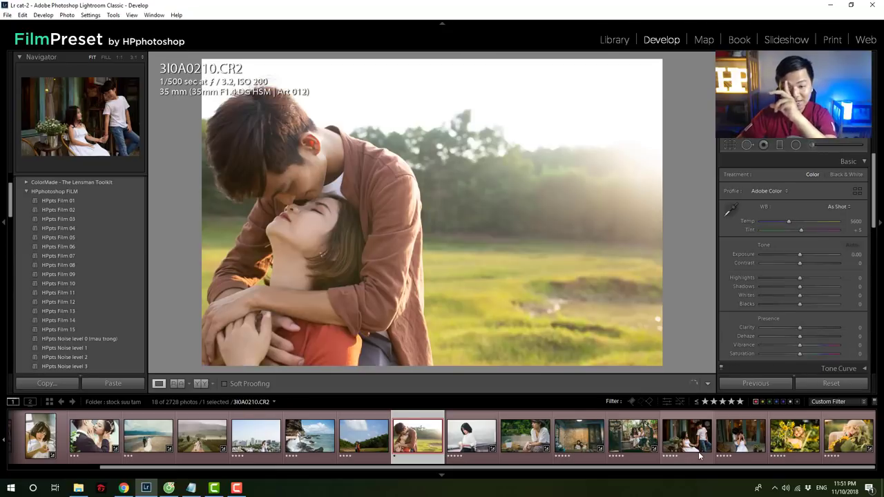
{"action": "left_click", "coordinate": [696, 454]}
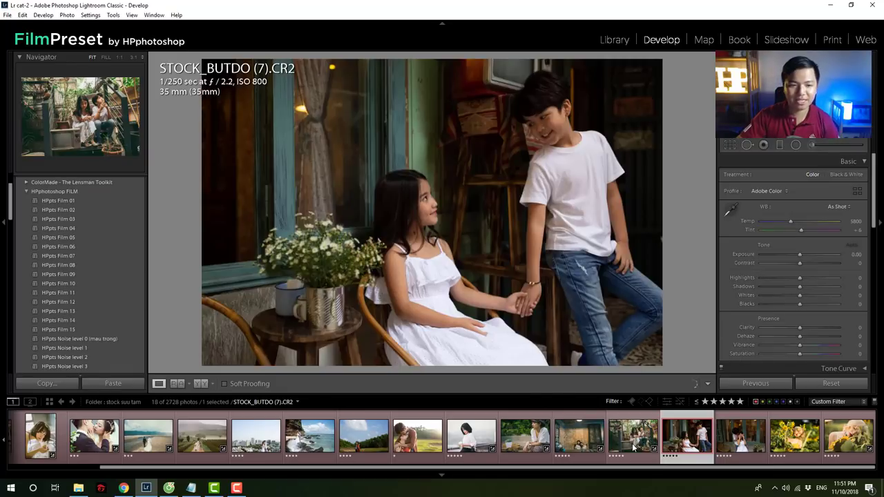
{"action": "key", "text": "Left"}
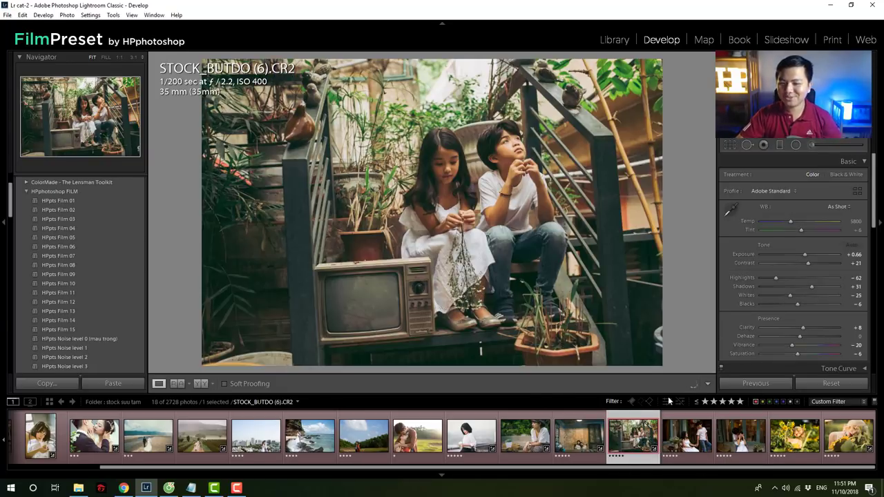
{"action": "left_click", "coordinate": [830, 383]}
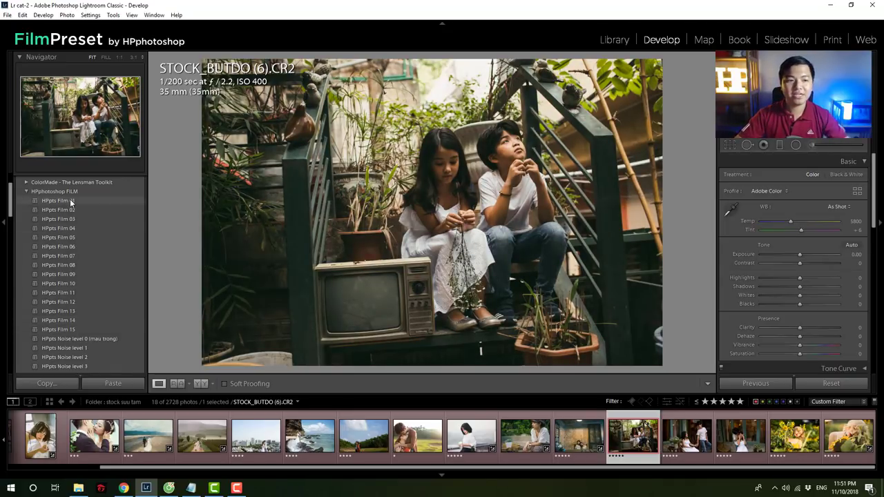
Step: Apply HPpts Film 01 to the stair photo, check the boy's face at 1:1, and compare Before/After
{"action": "left_click", "coordinate": [70, 199]}
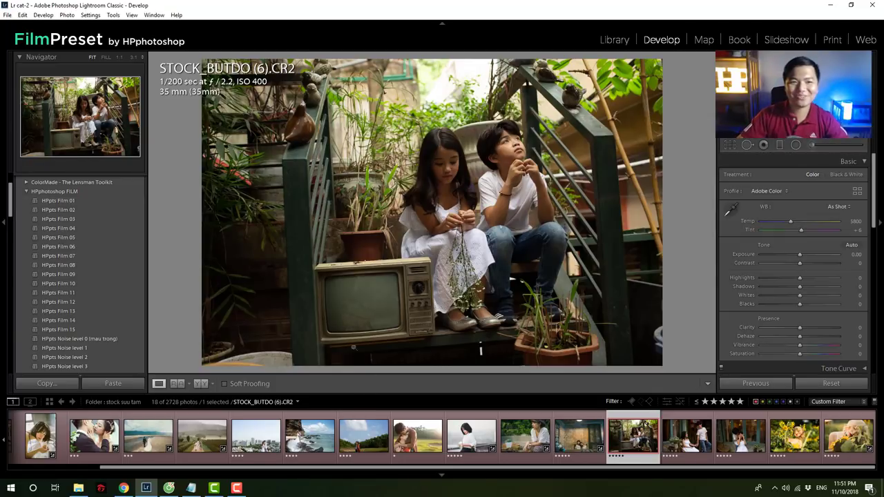
{"action": "left_click", "coordinate": [88, 201]}
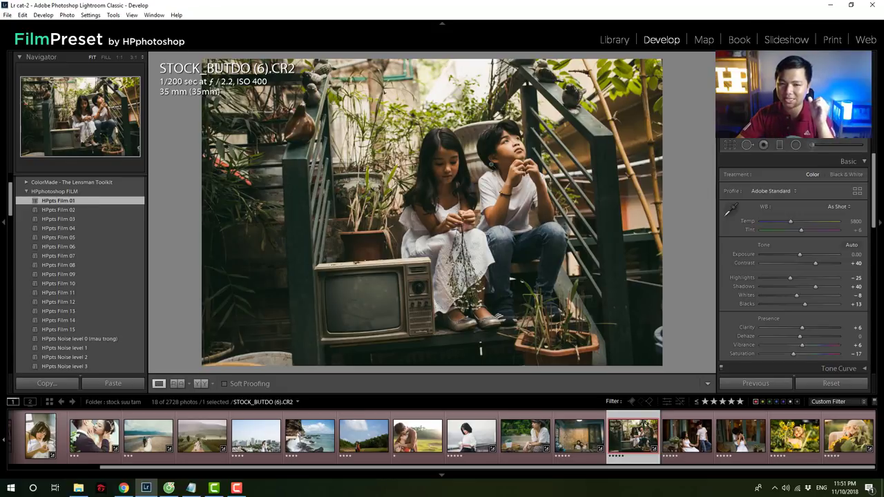
{"action": "left_click", "coordinate": [487, 157]}
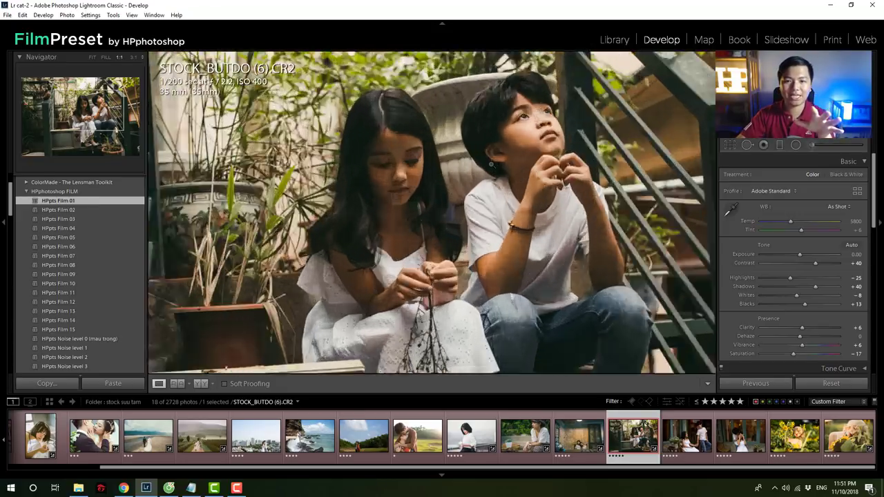
{"action": "left_click_drag", "start_coordinate": [534, 134], "coordinate": [485, 218]}
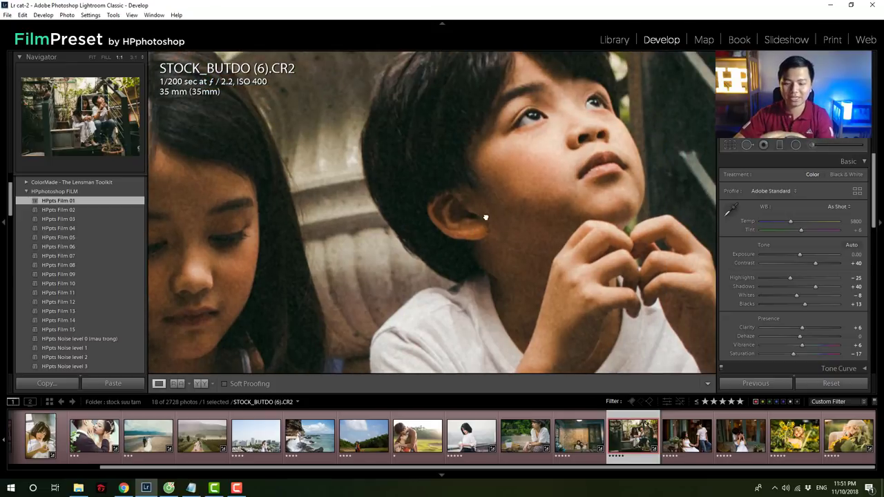
{"action": "left_click", "coordinate": [485, 217]}
{"action": "key", "text": "backslash"}
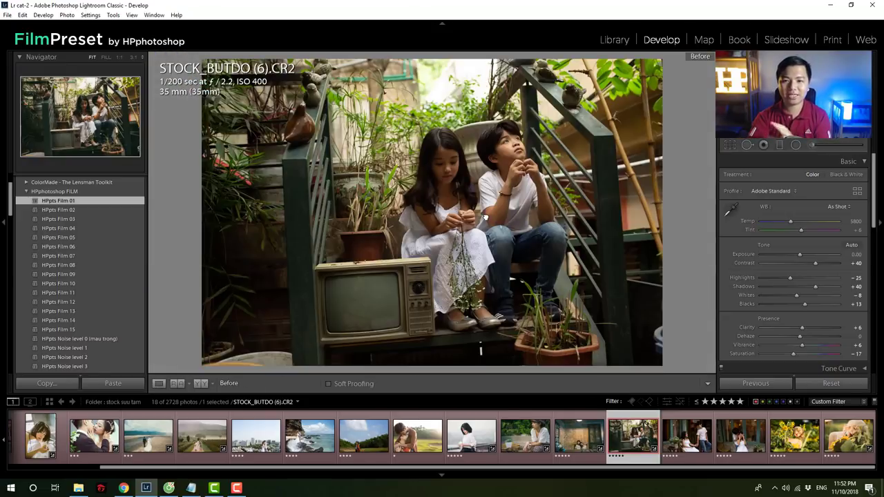
{"action": "key", "text": "backslash"}
{"action": "key", "text": "backslash"}
{"action": "key", "text": "backslash"}
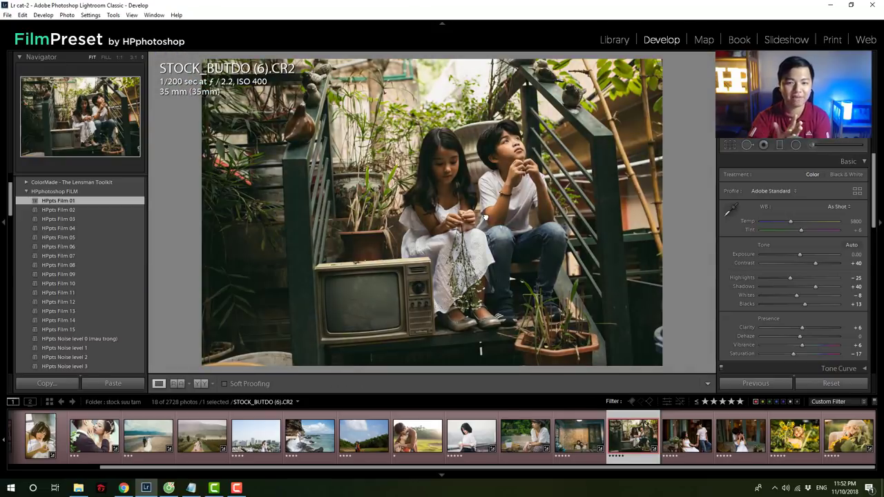
{"action": "key", "text": "backslash"}
{"action": "key", "text": "backslash"}
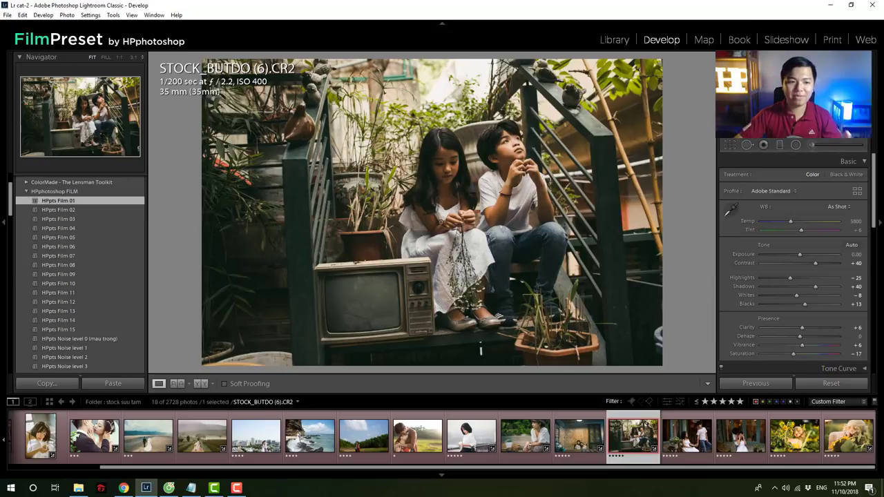
{"action": "left_click", "coordinate": [98, 339]}
{"action": "left_click", "coordinate": [476, 160]}
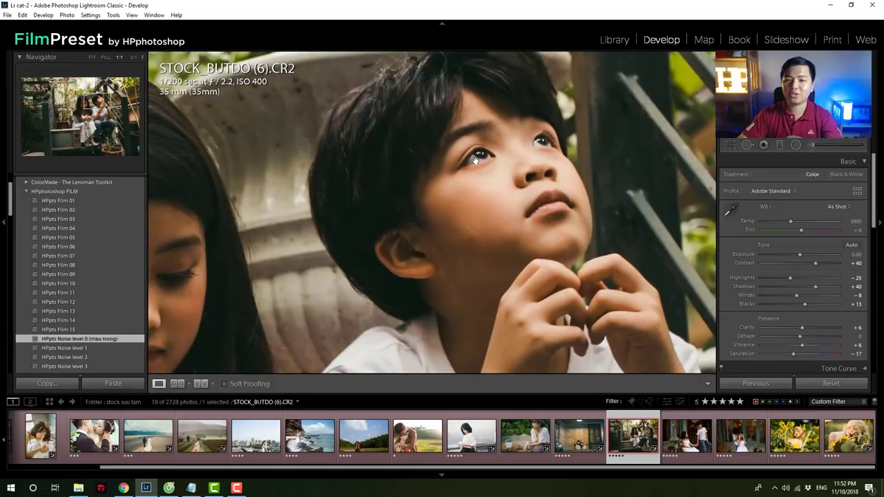
{"action": "left_click", "coordinate": [409, 182]}
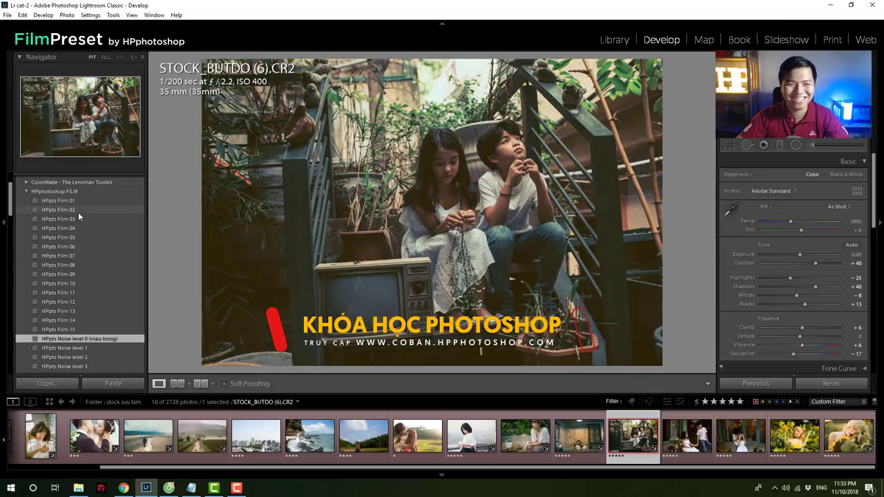
{"action": "left_click", "coordinate": [82, 201]}
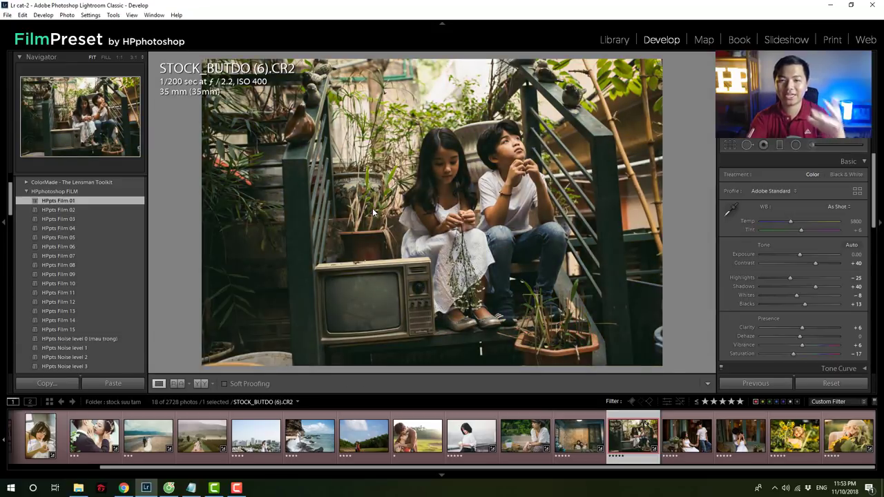
{"action": "key", "text": "backslash"}
{"action": "key", "text": "backslash"}
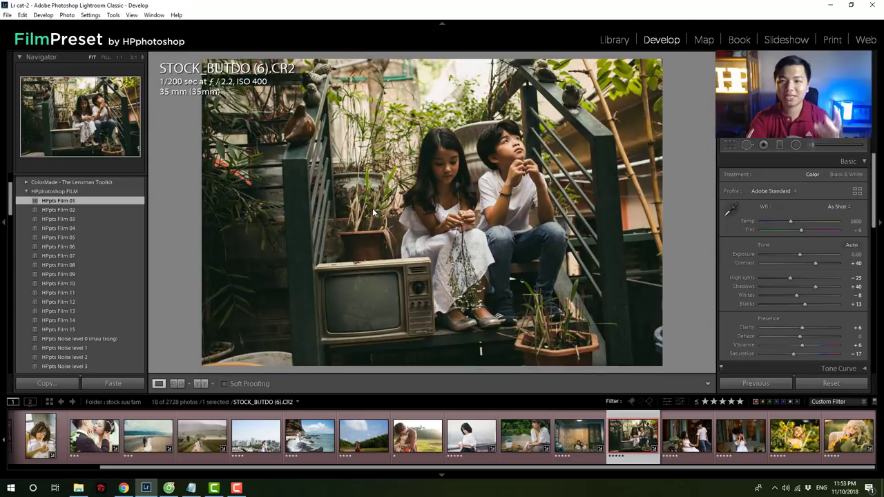
{"action": "key", "text": "backslash"}
{"action": "key", "text": "backslash"}
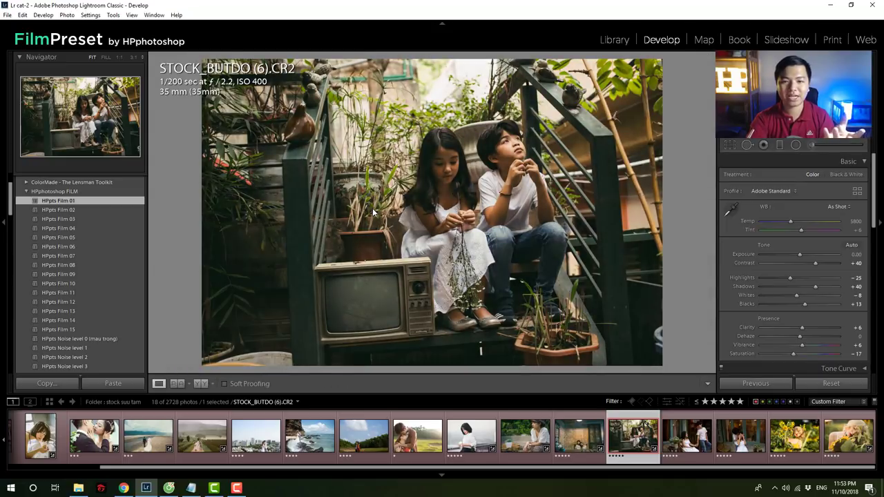
{"action": "key", "text": "backslash"}
{"action": "key", "text": "backslash"}
{"action": "key", "text": "backslash"}
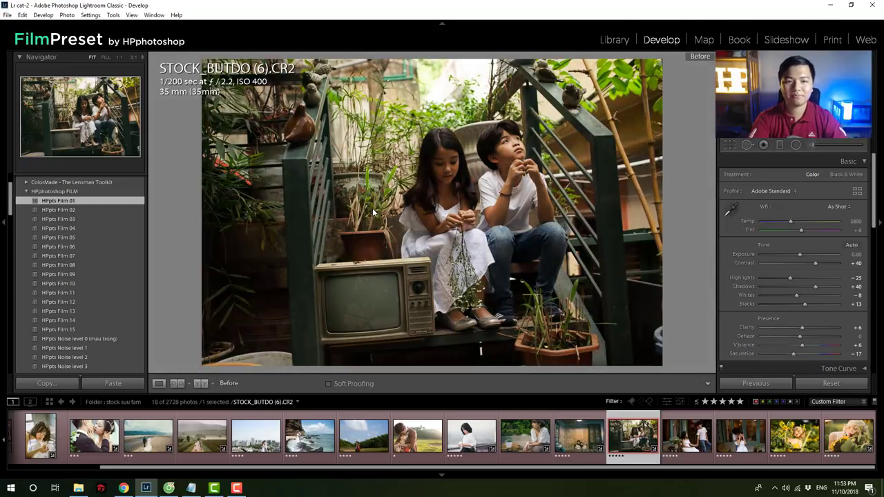
{"action": "key", "text": "backslash"}
{"action": "key", "text": "backslash"}
{"action": "key", "text": "backslash"}
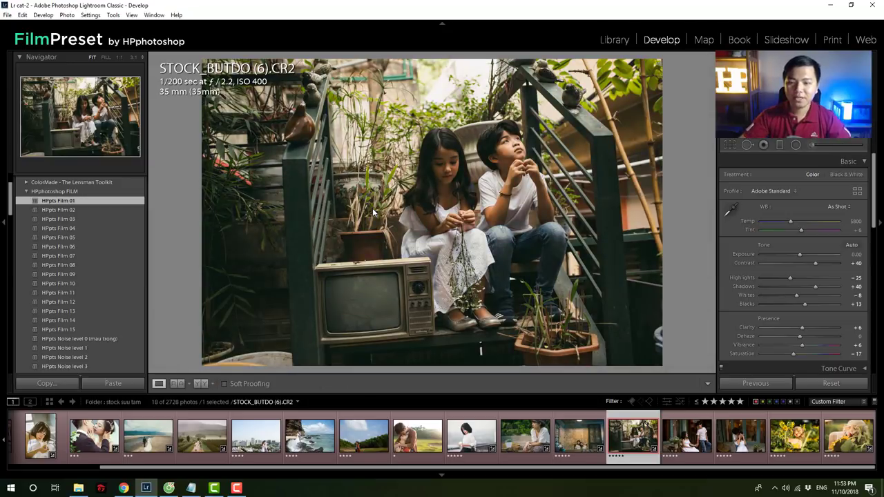
{"action": "key", "text": "backslash"}
{"action": "key", "text": "backslash"}
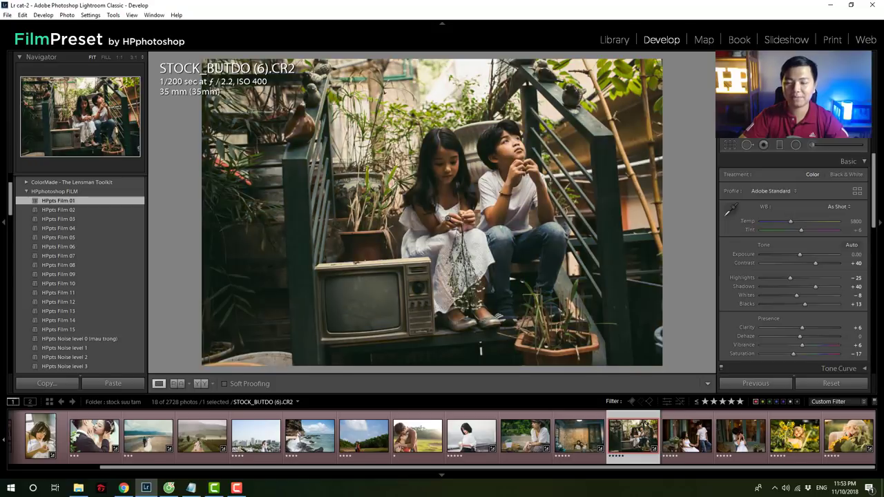
{"action": "left_click", "coordinate": [500, 152]}
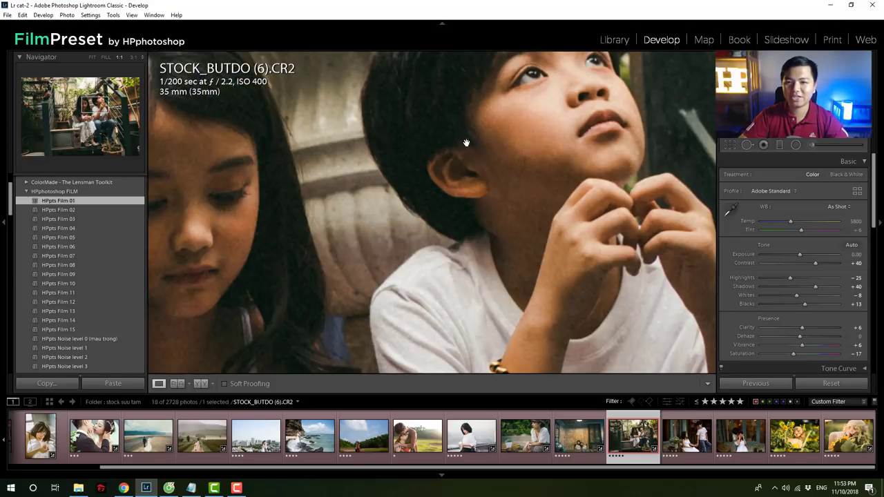
{"action": "left_click", "coordinate": [505, 140]}
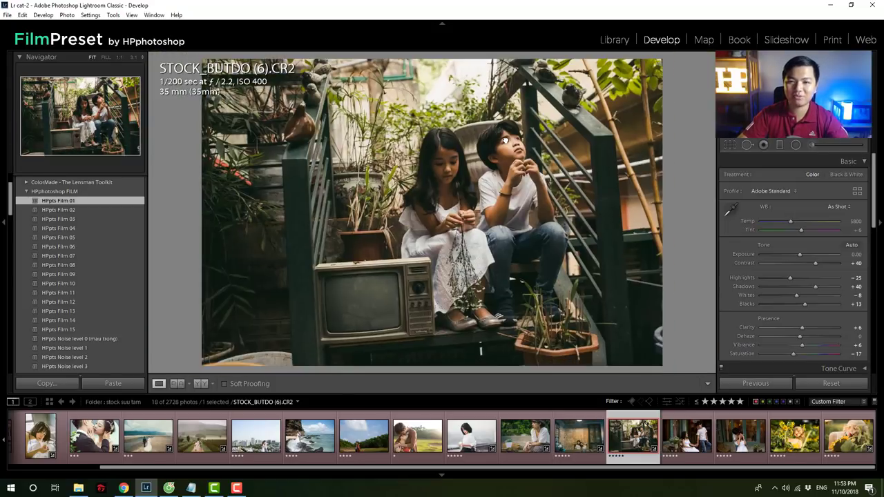
Step: Apply HPpts Film 02 with Auto white balance and exposure raised to about +0.9
{"action": "left_click", "coordinate": [112, 210]}
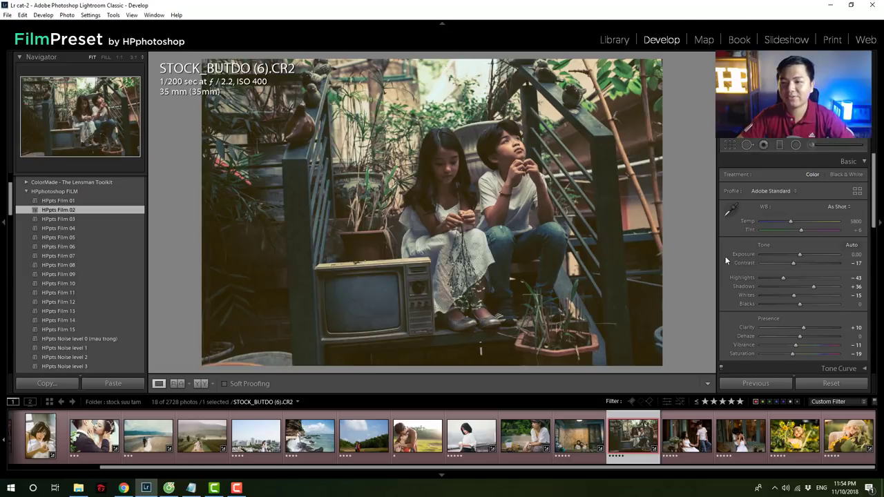
{"action": "left_click", "coordinate": [842, 205]}
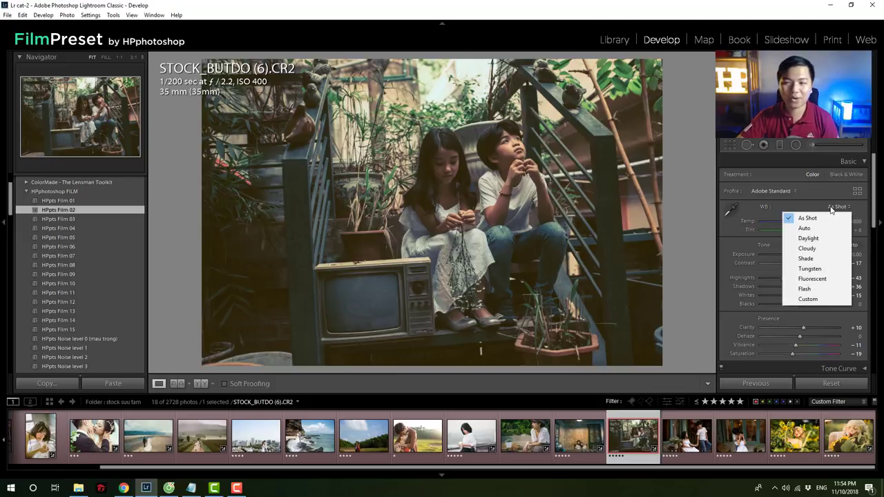
{"action": "left_click", "coordinate": [836, 201]}
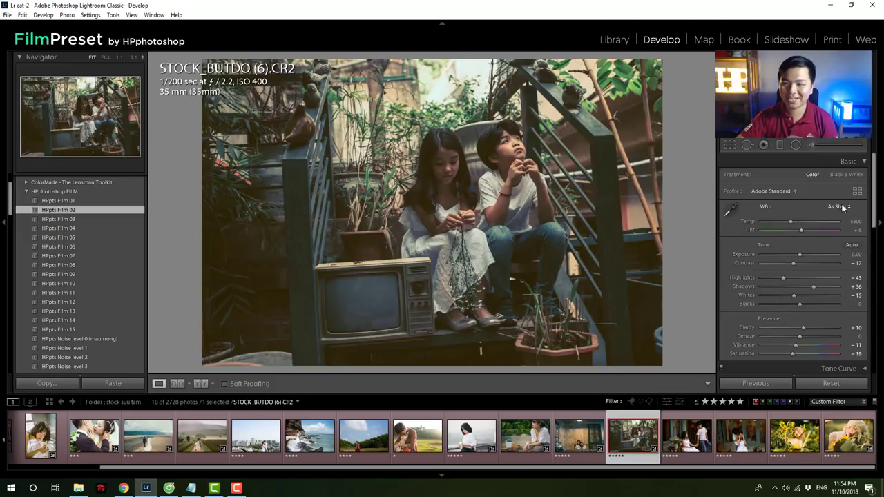
{"action": "left_click", "coordinate": [803, 228]}
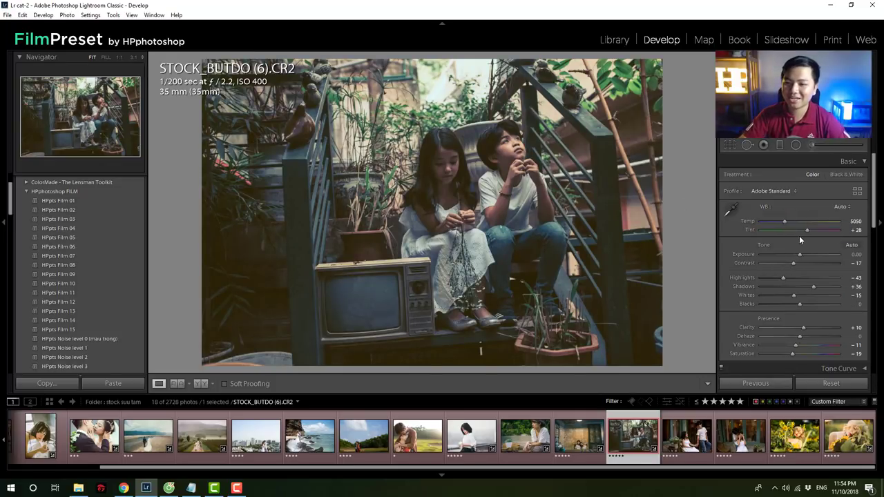
{"action": "left_click_drag", "start_coordinate": [804, 254], "coordinate": [804, 255]}
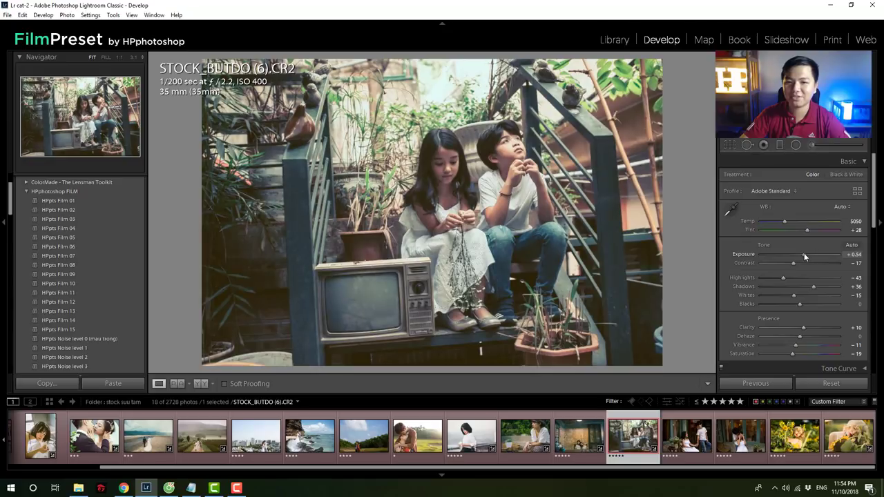
Step: Toggle Before/After repeatedly to compare the Film 02 edit with the original
{"action": "key", "text": "backslash"}
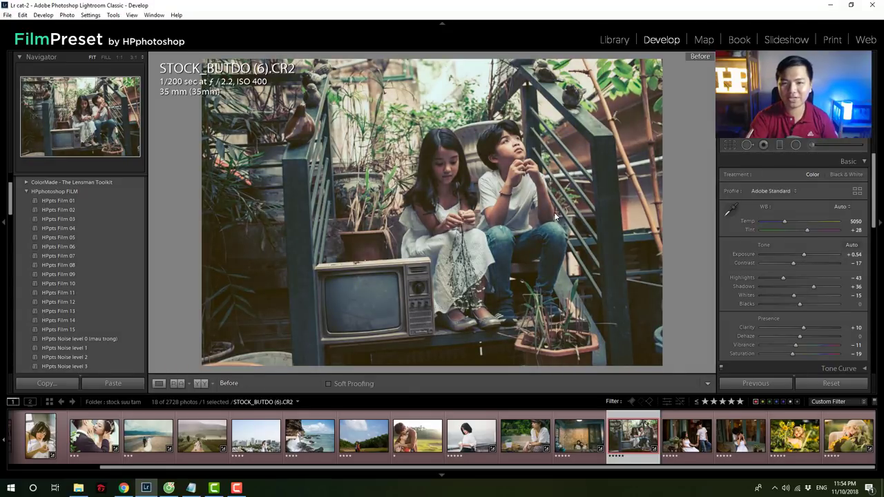
{"action": "key", "text": "backslash"}
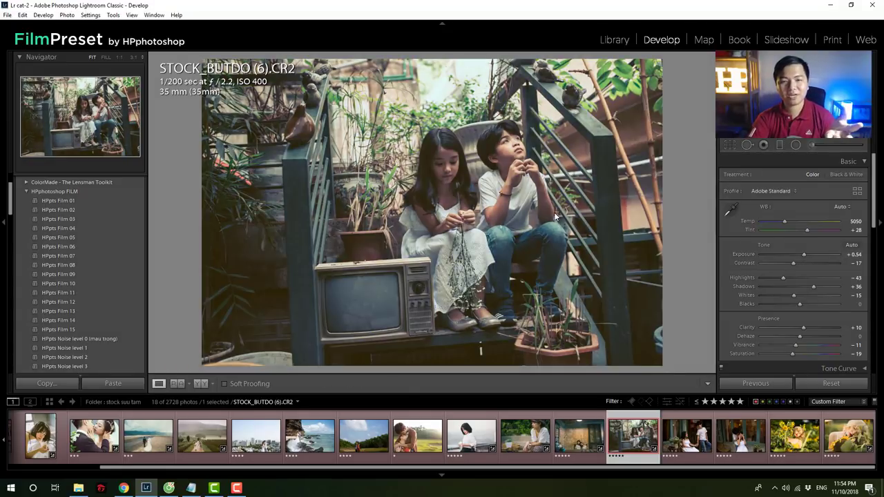
{"action": "key", "text": "backslash"}
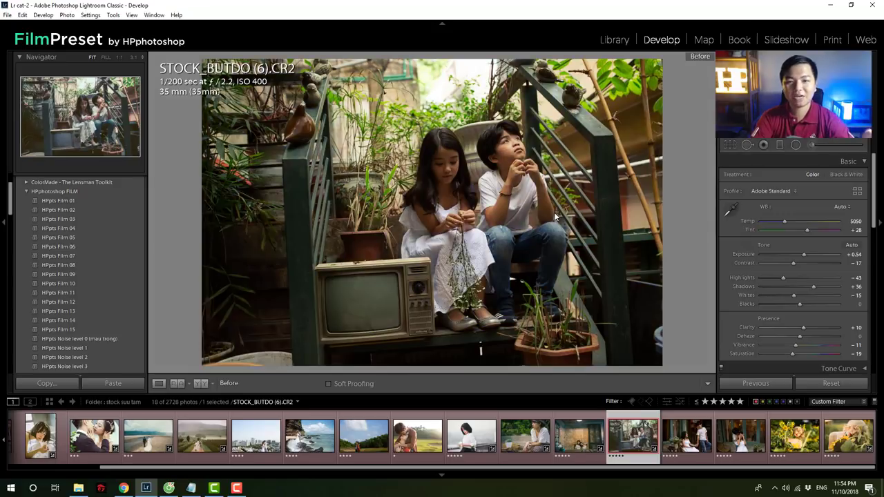
{"action": "key", "text": "backslash"}
{"action": "key", "text": "backslash"}
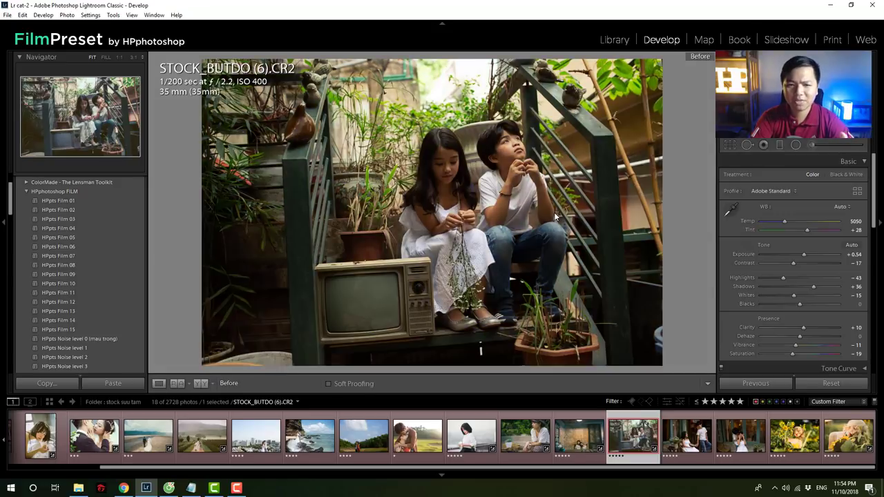
{"action": "key", "text": "backslash"}
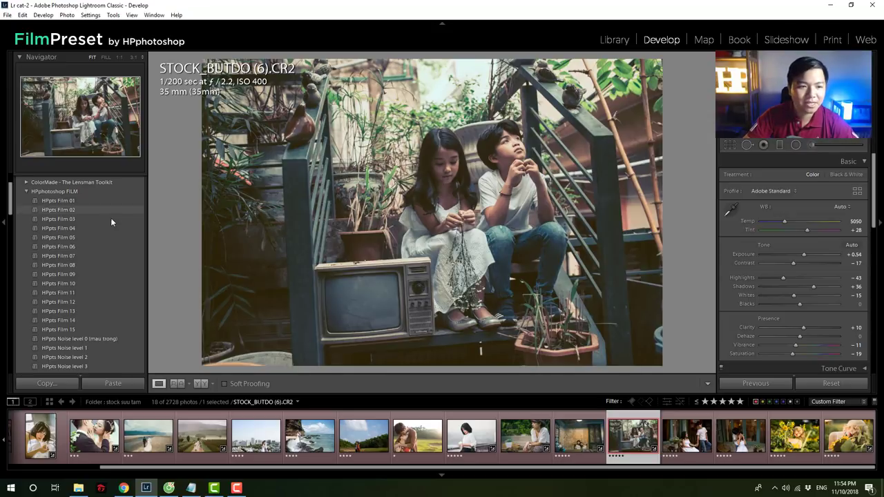
Step: Apply HPpts Film 03, trying Auto but keeping As Shot white balance, with exposure +0.54
{"action": "left_click", "coordinate": [92, 219]}
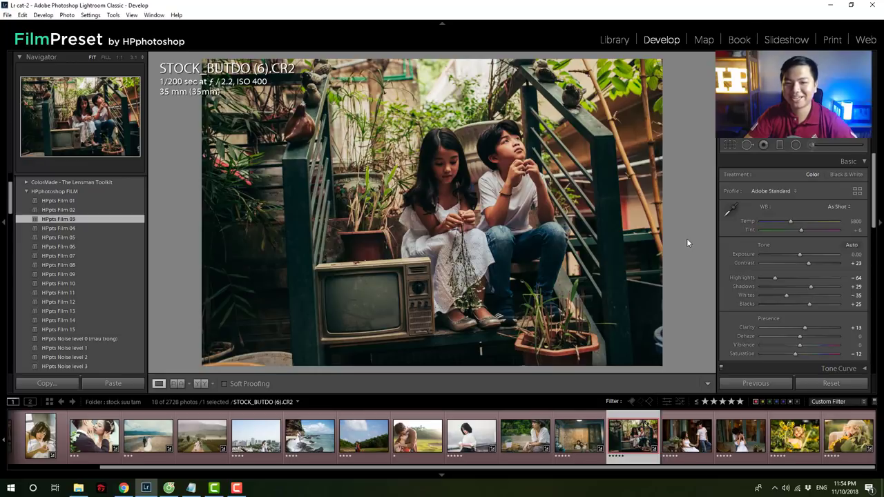
{"action": "left_click", "coordinate": [838, 207]}
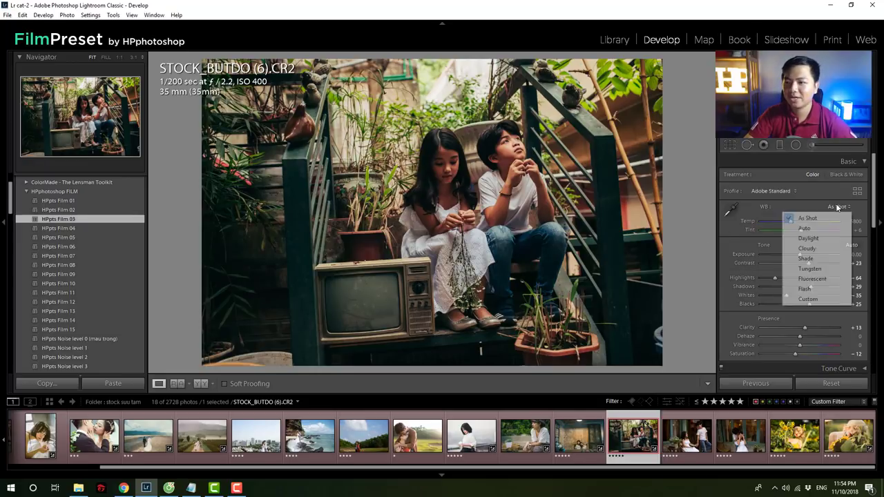
{"action": "left_click", "coordinate": [794, 227]}
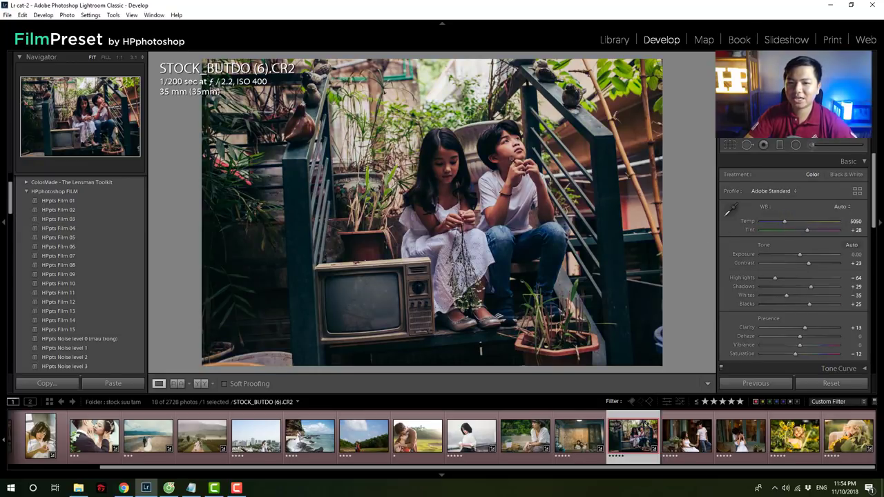
{"action": "left_click", "coordinate": [839, 206]}
{"action": "left_click", "coordinate": [842, 214]}
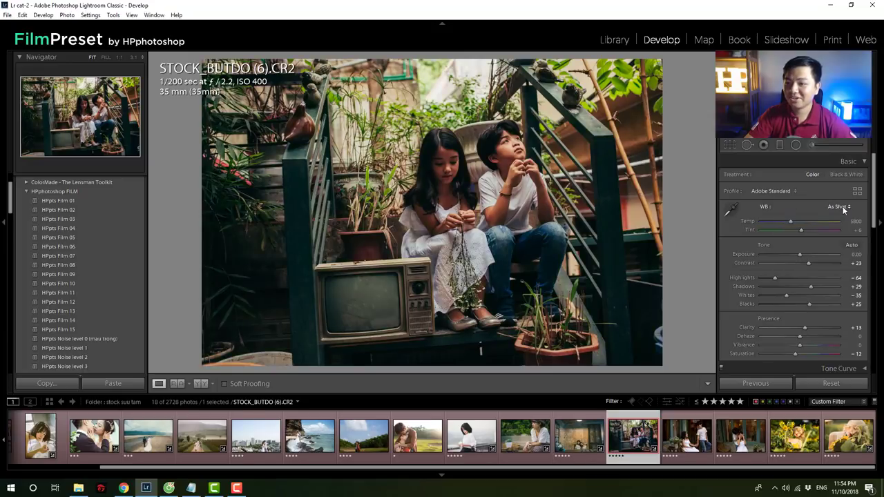
{"action": "left_click", "coordinate": [843, 210]}
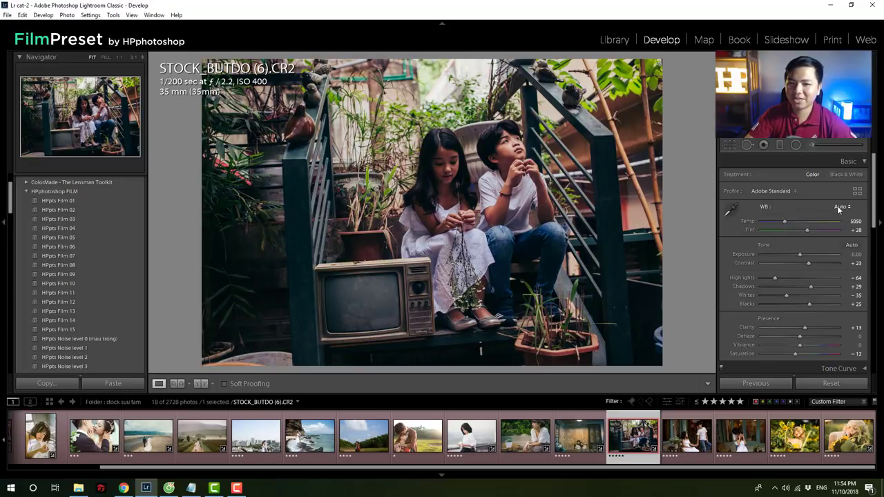
{"action": "left_click", "coordinate": [804, 254]}
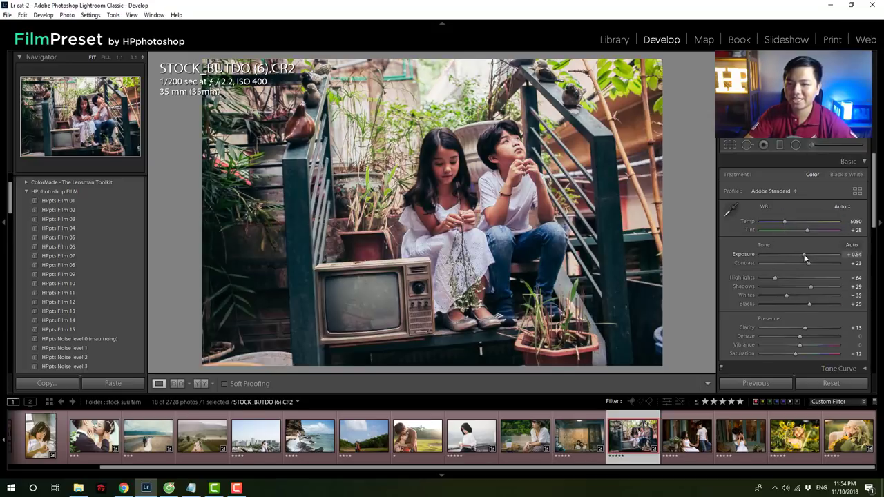
{"action": "left_click", "coordinate": [840, 206]}
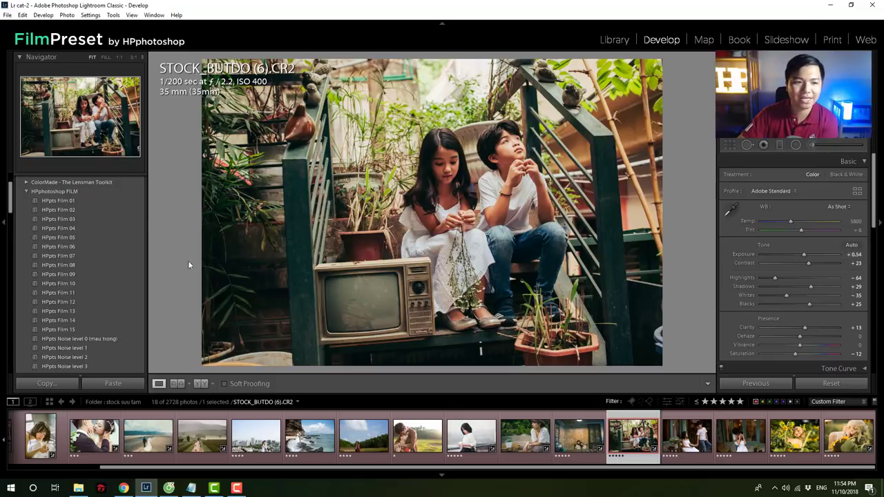
{"action": "left_click", "coordinate": [80, 202]}
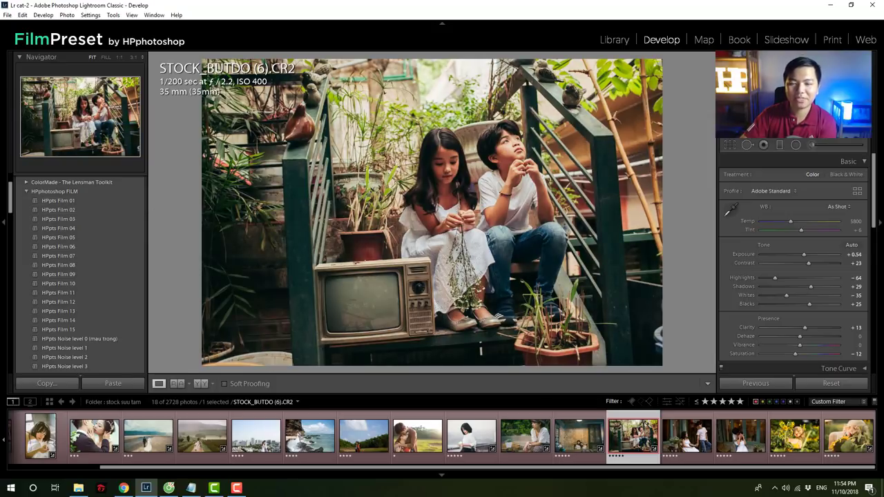
Step: Apply HPpts Film 04 with Auto white balance and +1.01 exposure, comparing Before/After
{"action": "left_click", "coordinate": [89, 230]}
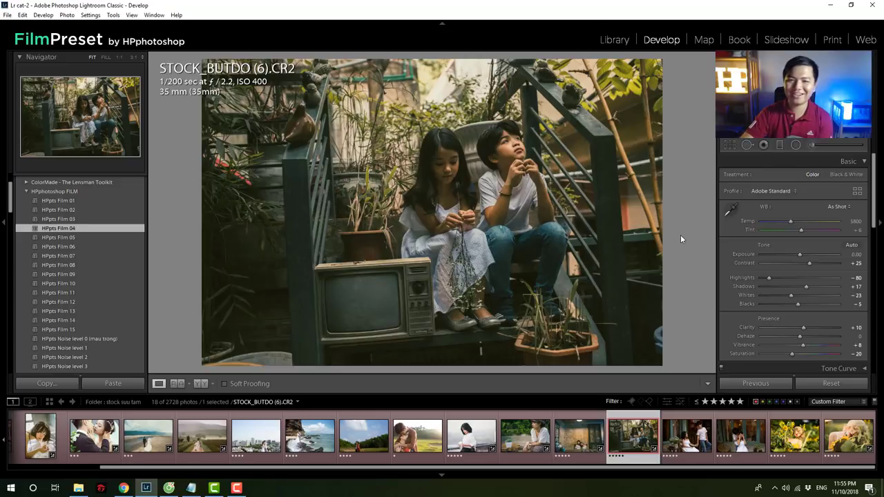
{"action": "left_click", "coordinate": [835, 207]}
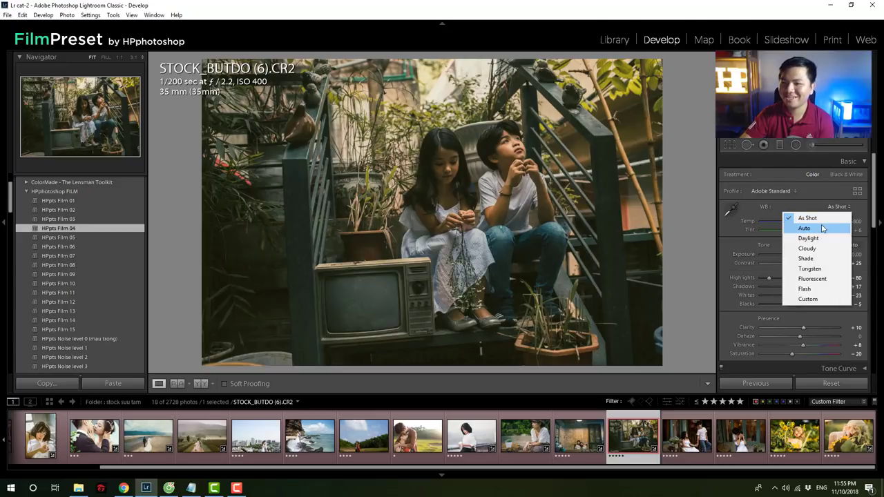
{"action": "left_click", "coordinate": [804, 228]}
{"action": "left_click_drag", "start_coordinate": [799, 256], "coordinate": [808, 256]}
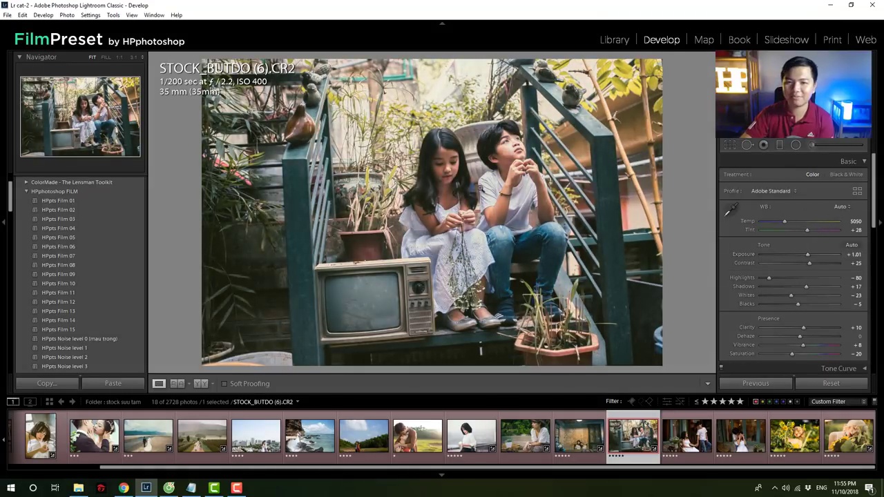
{"action": "key", "text": "backslash"}
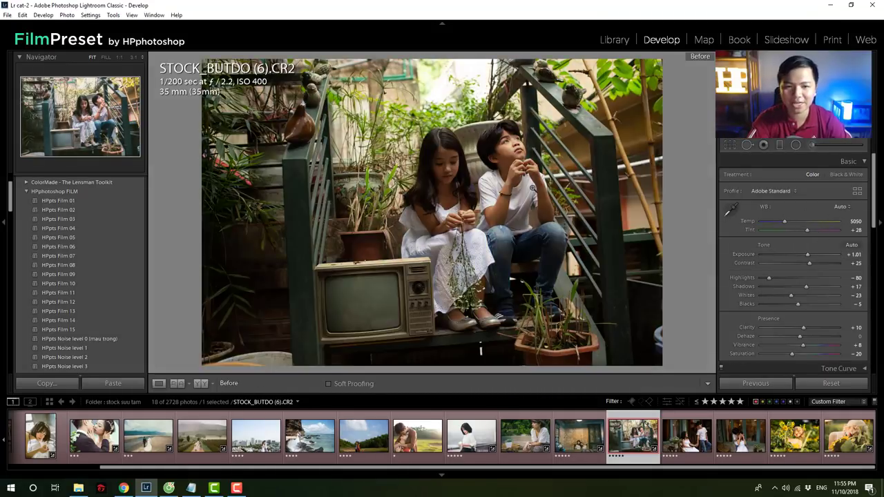
{"action": "key", "text": "backslash"}
{"action": "key", "text": "backslash"}
{"action": "key", "text": "backslash"}
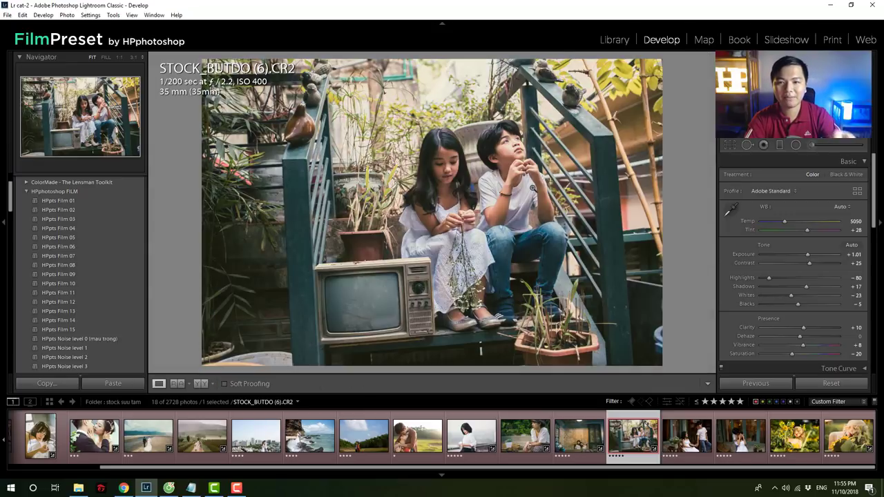
{"action": "key", "text": "backslash"}
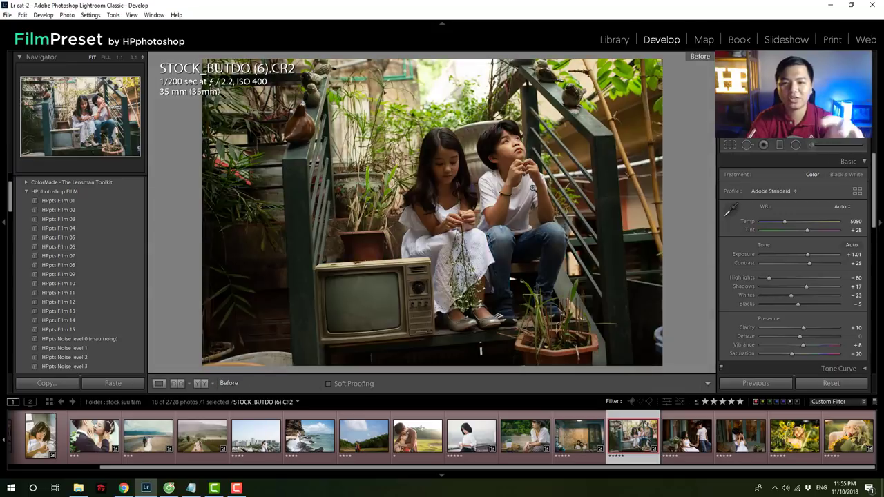
{"action": "key", "text": "backslash"}
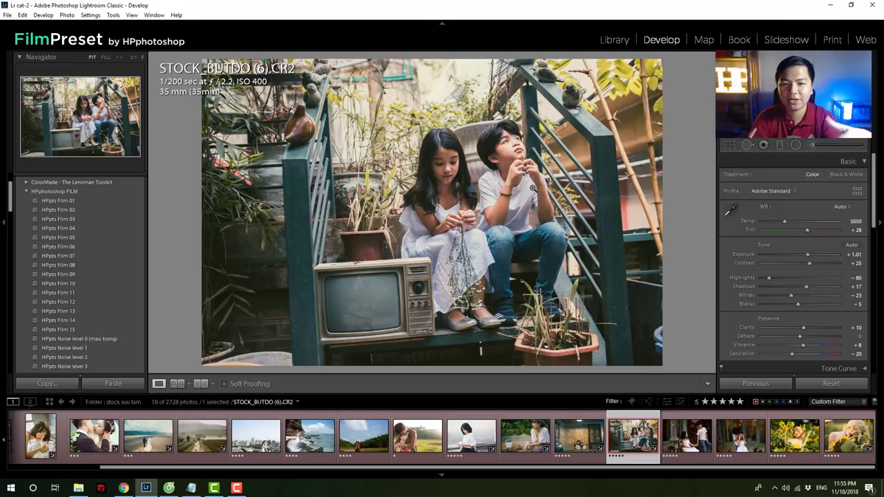
Step: Add the HPpts Noise level 0 preset, check the faces at 1:1, then open IMG_0046
{"action": "left_click", "coordinate": [101, 338]}
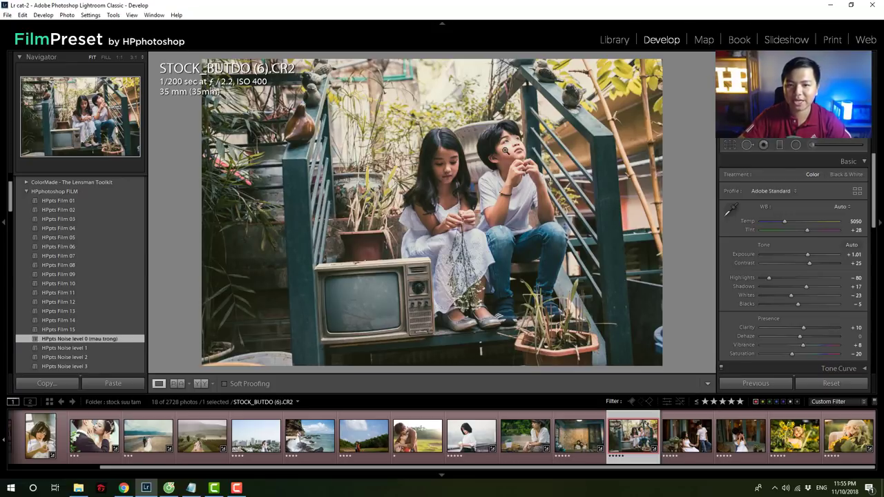
{"action": "left_click", "coordinate": [506, 151]}
{"action": "left_click", "coordinate": [506, 151]}
{"action": "left_click", "coordinate": [480, 446]}
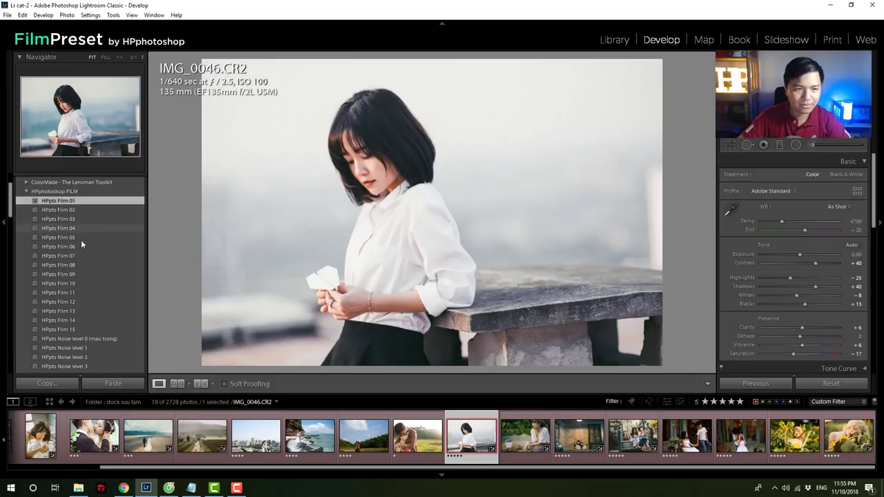
Step: Apply HPpts Film 05 to IMG_0046, compare Before/After, and add HPpts Noise level 0
{"action": "left_click", "coordinate": [81, 238]}
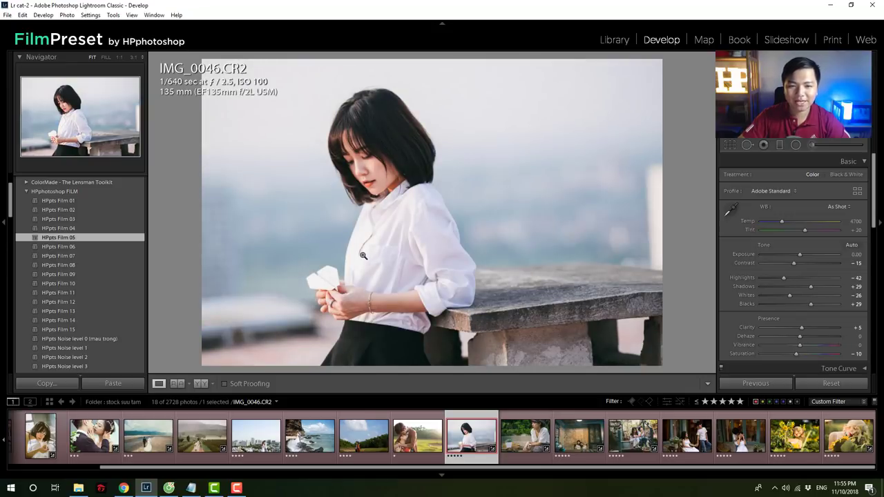
{"action": "key", "text": "backslash"}
{"action": "key", "text": "backslash"}
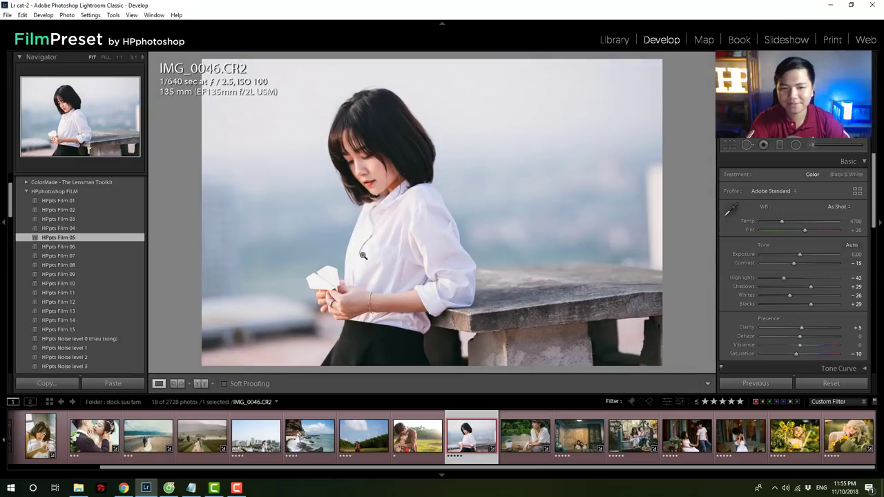
{"action": "key", "text": "backslash"}
{"action": "key", "text": "backslash"}
{"action": "key", "text": "backslash"}
{"action": "key", "text": "backslash"}
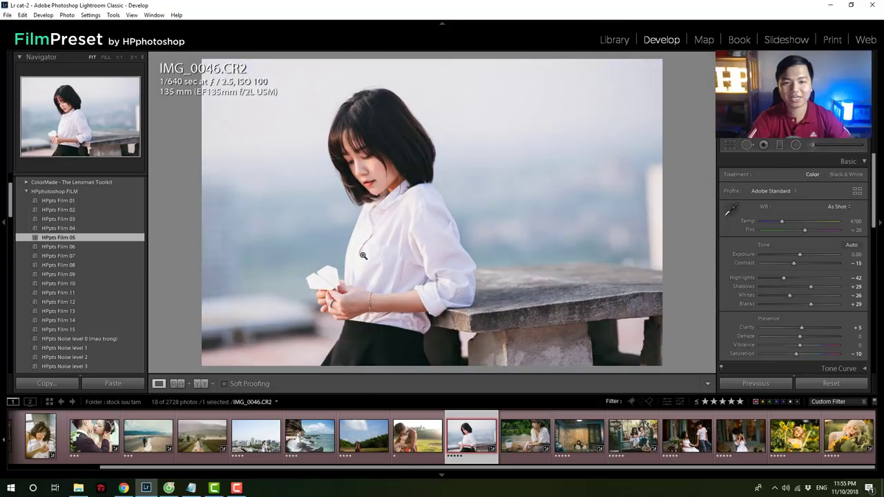
{"action": "key", "text": "backslash"}
{"action": "key", "text": "backslash"}
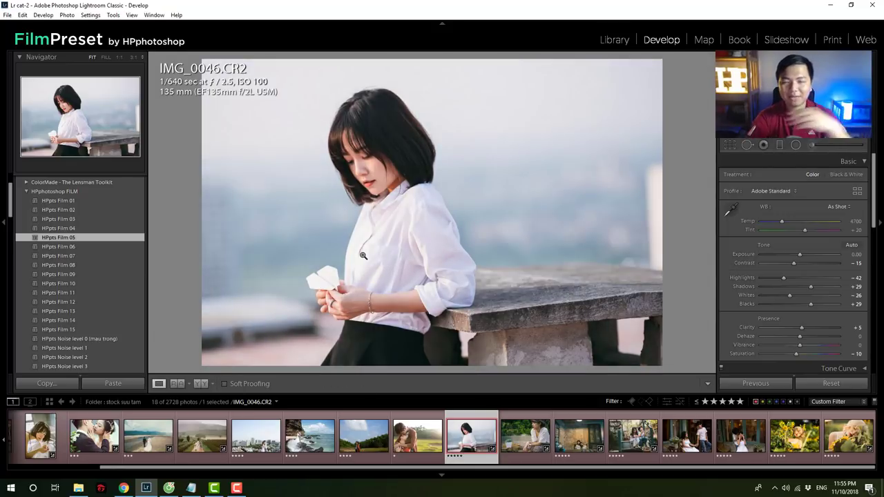
{"action": "key", "text": "backslash"}
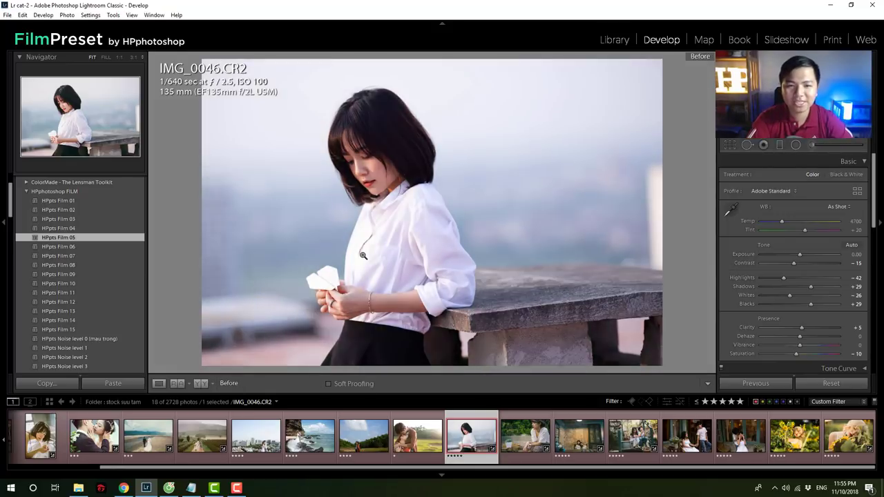
{"action": "key", "text": "backslash"}
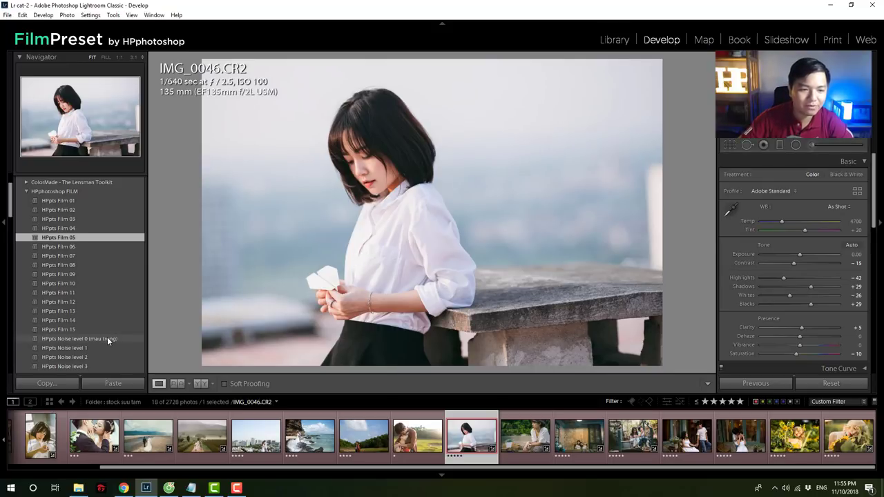
{"action": "left_click", "coordinate": [107, 338]}
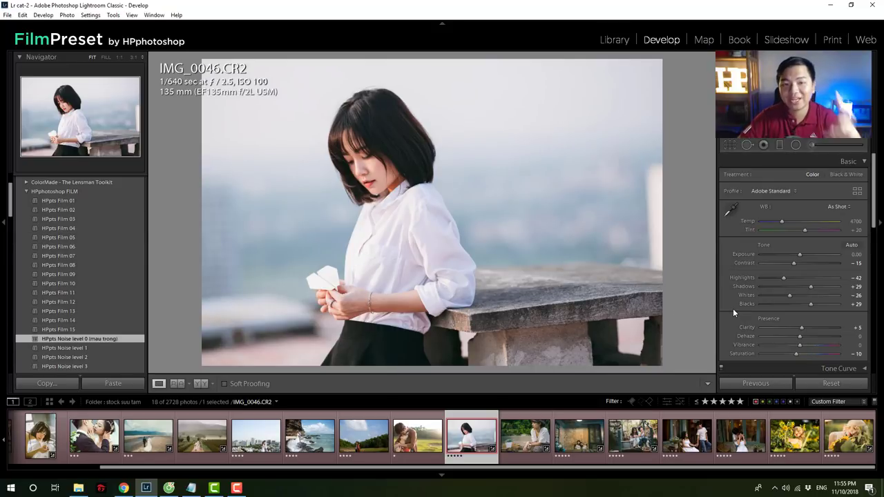
Step: Soften the portrait by lowering Clarity to about −14, checking at 1:1 and Before/After
{"action": "left_click", "coordinate": [794, 330]}
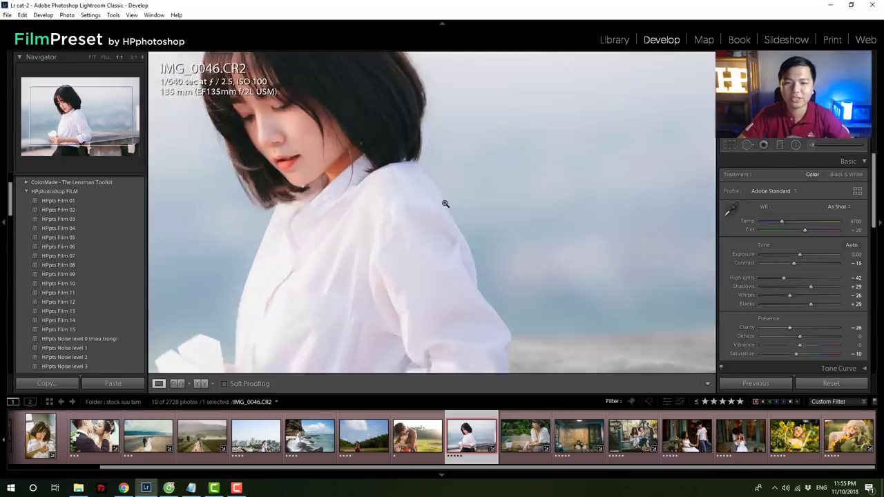
{"action": "left_click", "coordinate": [445, 214]}
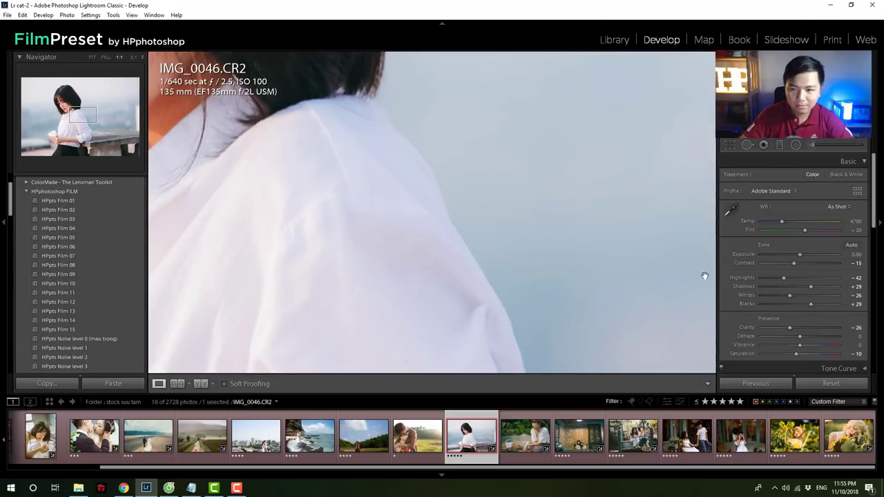
{"action": "left_click_drag", "start_coordinate": [789, 328], "coordinate": [779, 328]}
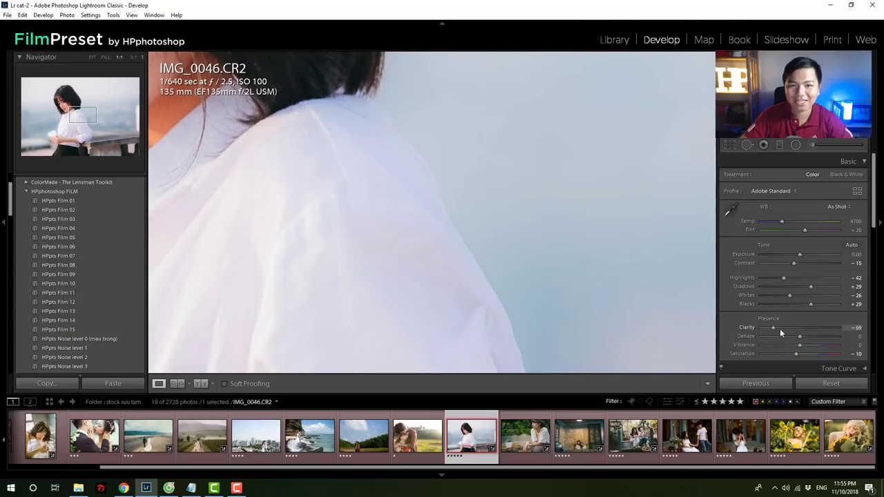
{"action": "left_click", "coordinate": [451, 210]}
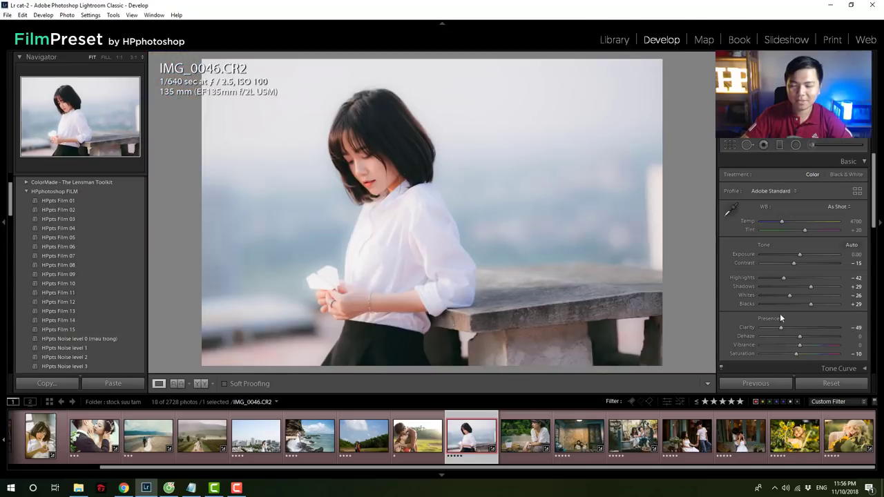
{"action": "left_click_drag", "start_coordinate": [781, 331], "coordinate": [792, 327]}
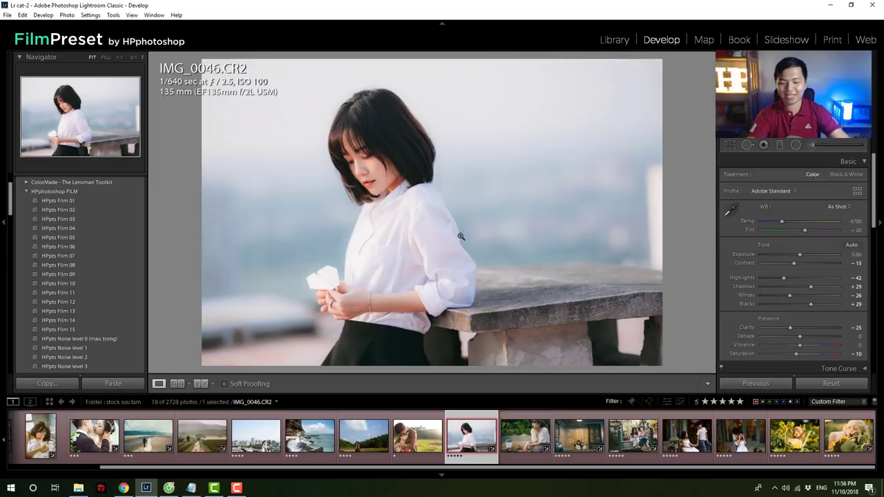
{"action": "key", "text": "backslash"}
{"action": "key", "text": "backslash"}
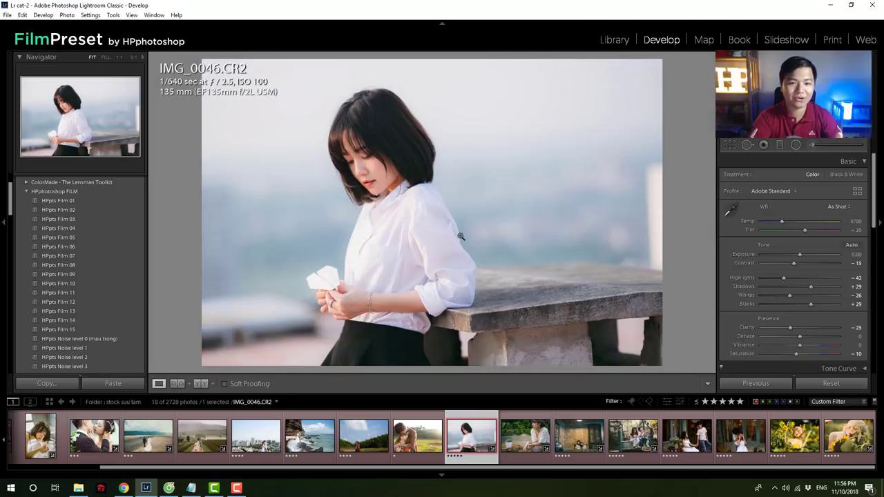
{"action": "key", "text": "backslash"}
{"action": "key", "text": "backslash"}
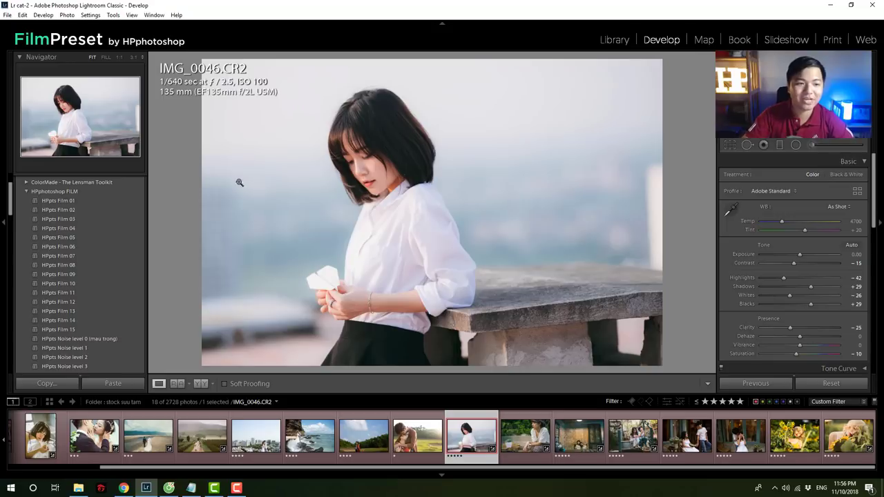
Step: Apply HPpts Film 06 to the portrait, then open ZET_2325.NEF, the sea-rocks couple
{"action": "left_click", "coordinate": [74, 246]}
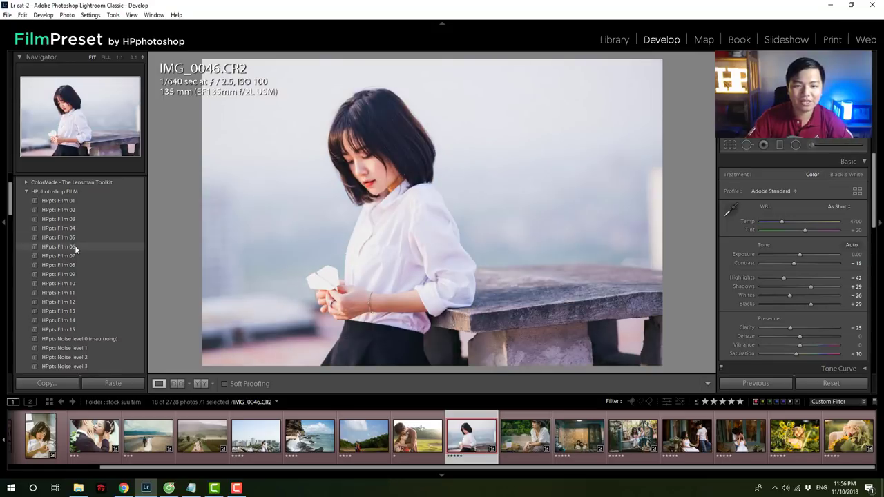
{"action": "left_click", "coordinate": [74, 246]}
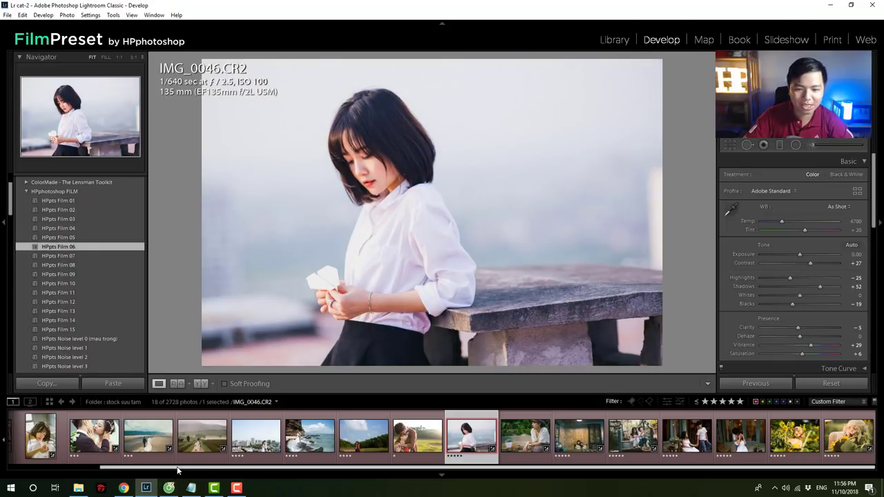
{"action": "mouse_move", "coordinate": [417, 435]}
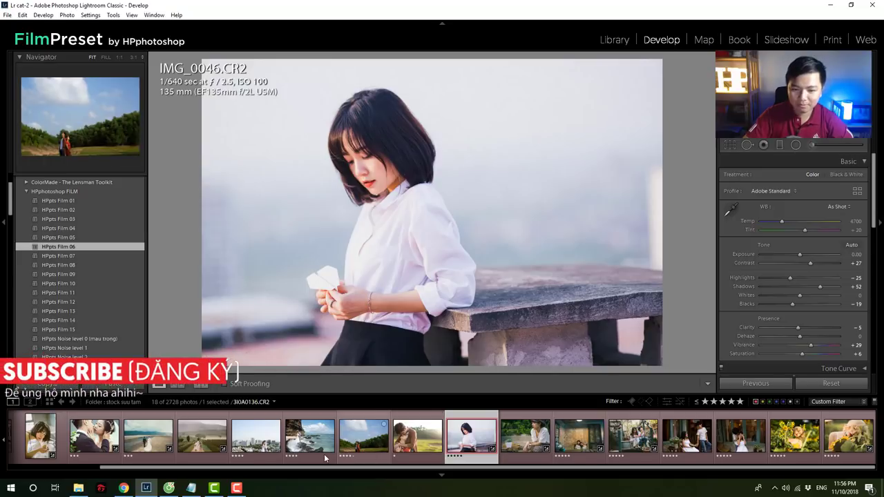
{"action": "left_click", "coordinate": [324, 454]}
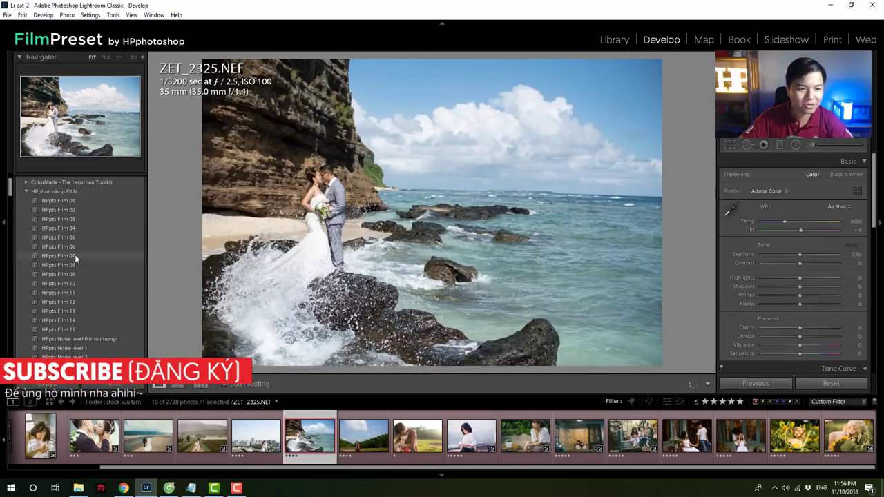
Step: Try HPpts Film 07, settle on HPpts Film 06, and keep As Shot white balance after testing Auto
{"action": "left_click", "coordinate": [74, 256]}
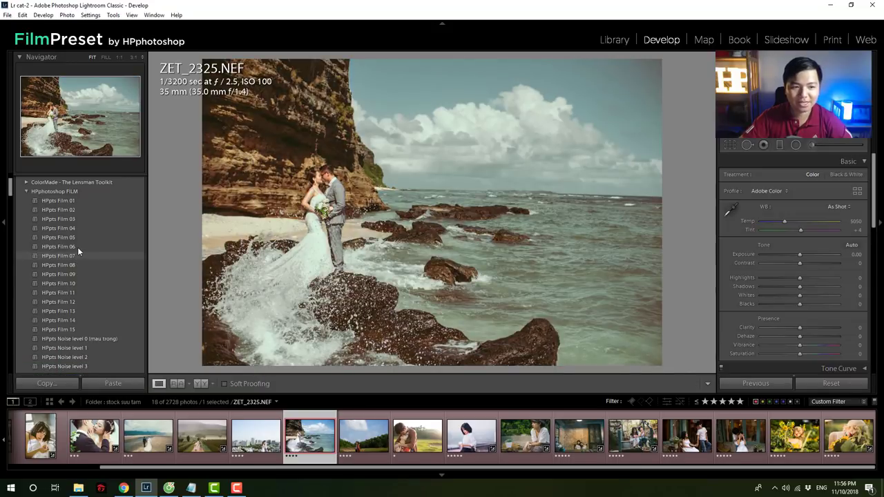
{"action": "left_click", "coordinate": [76, 247]}
{"action": "left_click", "coordinate": [76, 248]}
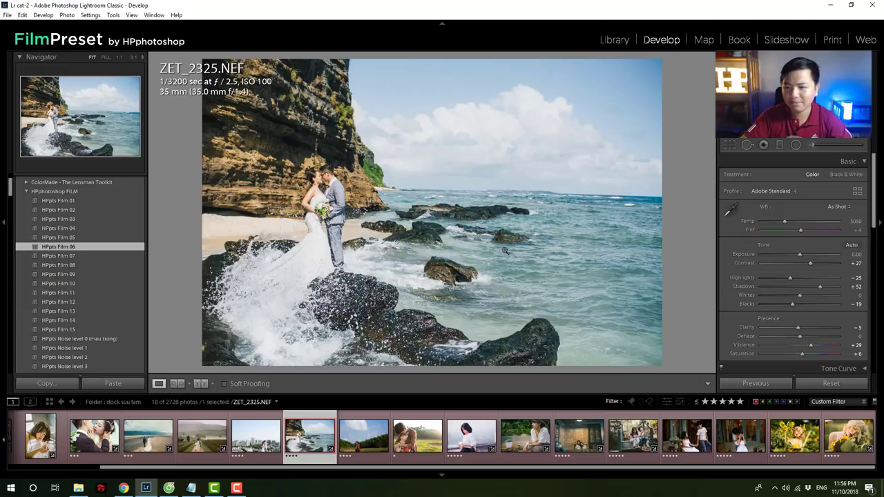
{"action": "left_click", "coordinate": [836, 207]}
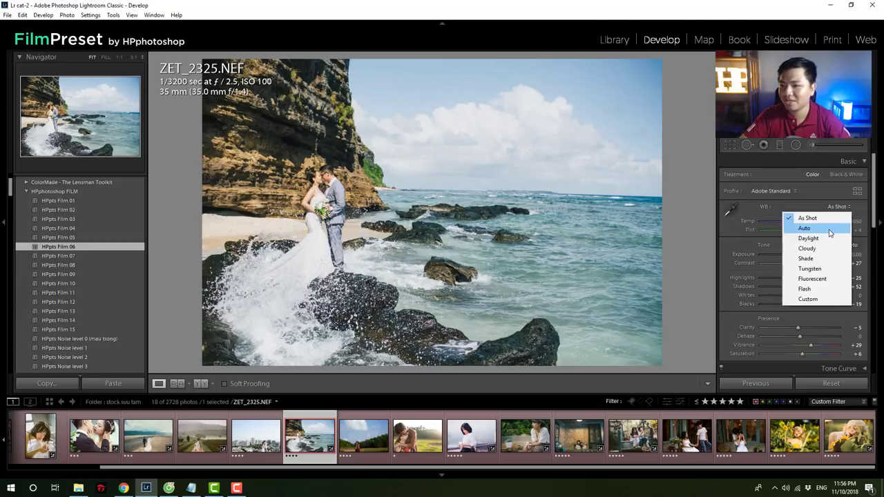
{"action": "left_click", "coordinate": [812, 221]}
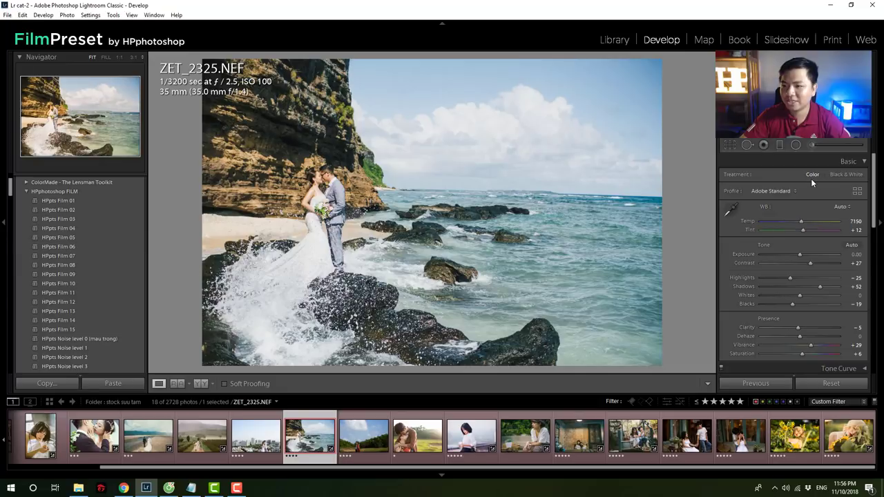
{"action": "left_click", "coordinate": [840, 206]}
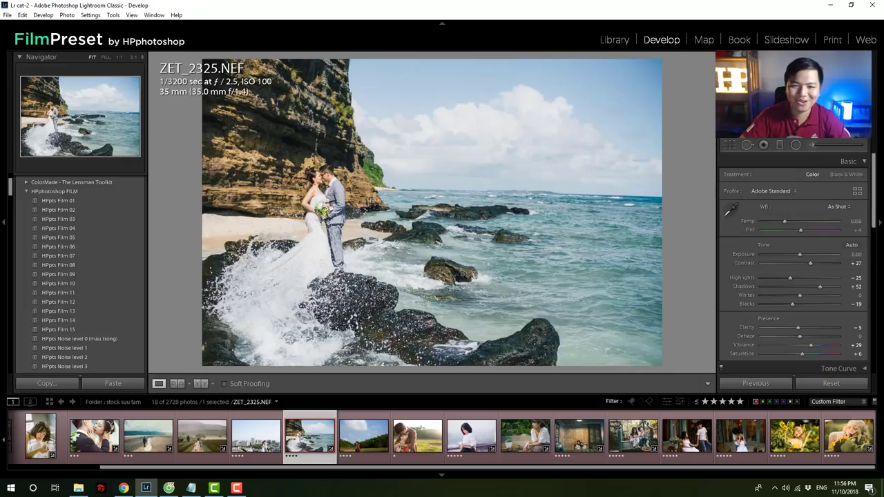
Step: Add HPpts Noise level 0 (mau trong), comparing Before/After at 1:1 on the clouds and couple
{"action": "left_click", "coordinate": [107, 338]}
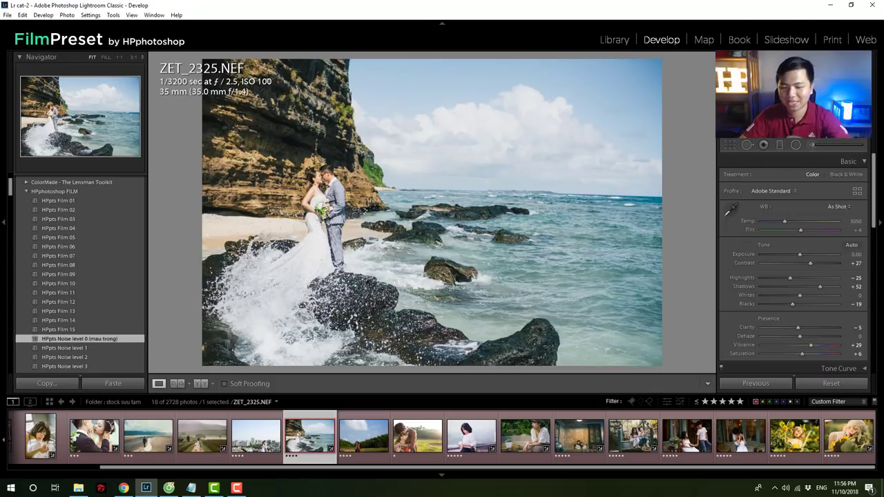
{"action": "key", "text": "backslash"}
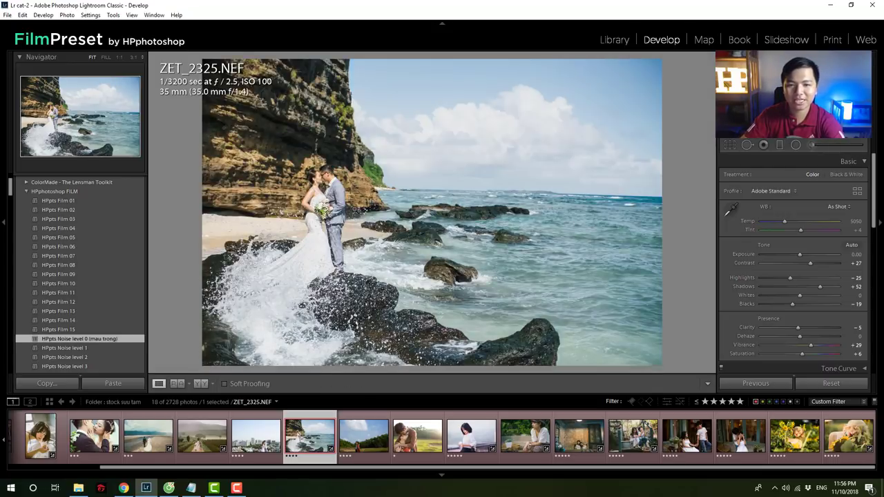
{"action": "key", "text": "backslash"}
{"action": "key", "text": "backslash"}
{"action": "key", "text": "backslash"}
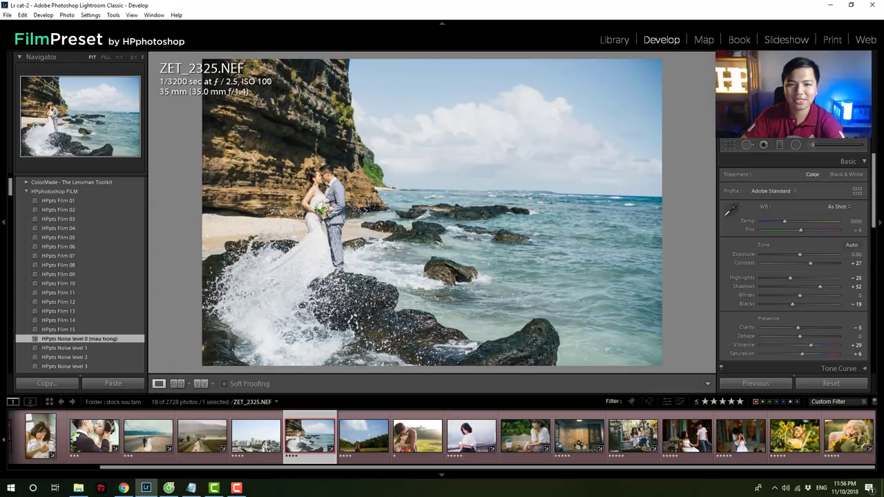
{"action": "left_click", "coordinate": [610, 78]}
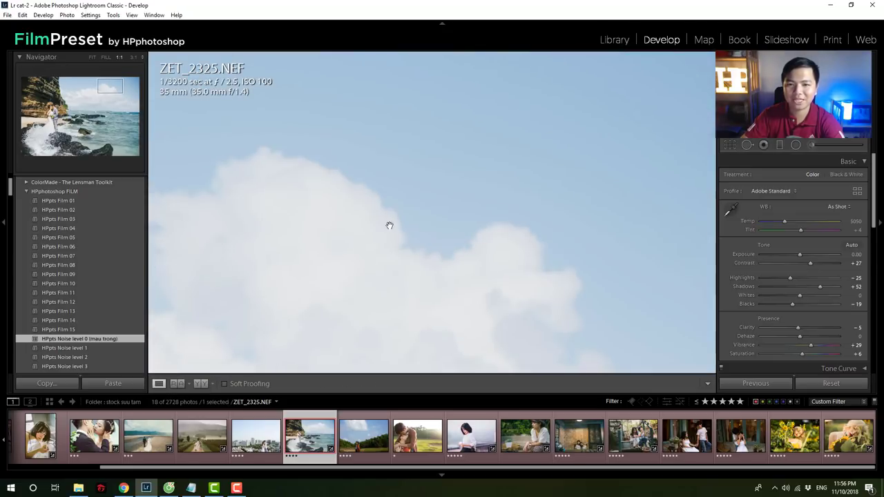
{"action": "left_click", "coordinate": [316, 197]}
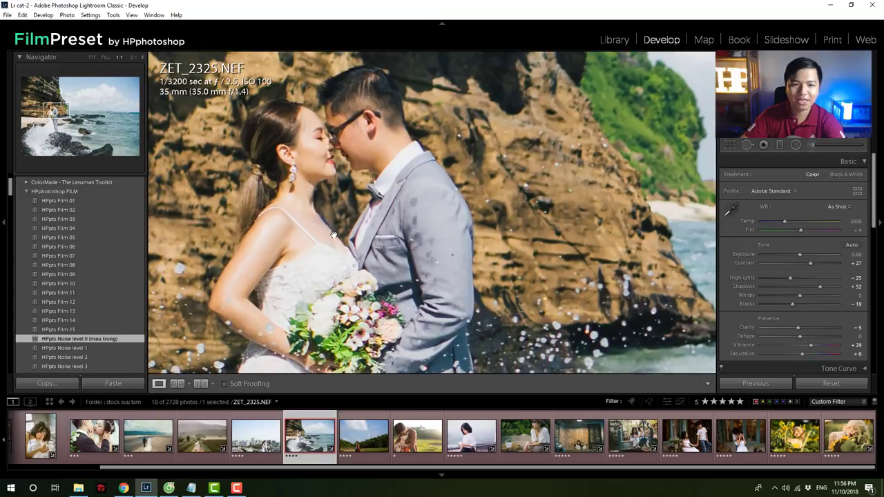
{"action": "key", "text": "backslash"}
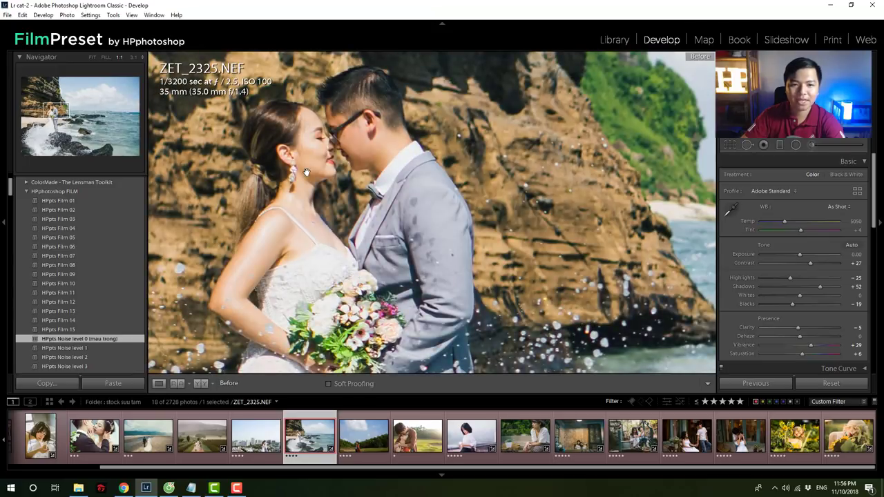
{"action": "key", "text": "backslash"}
{"action": "left_click", "coordinate": [312, 169]}
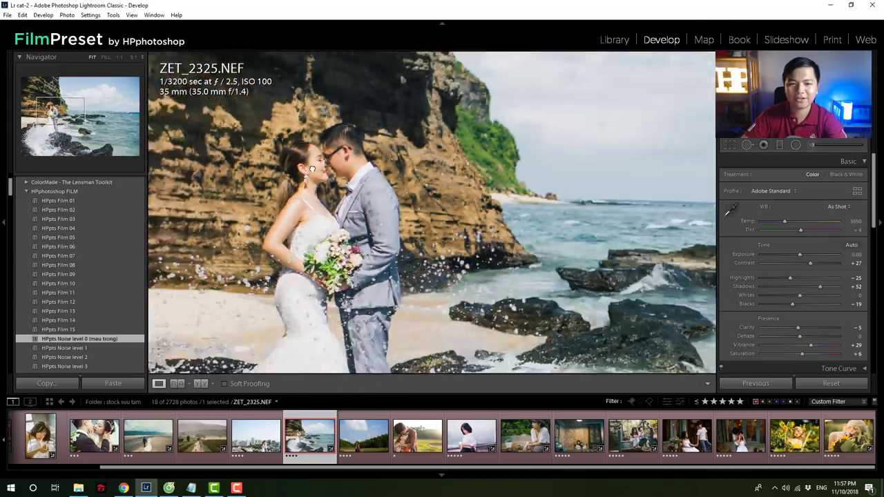
{"action": "key", "text": "backslash"}
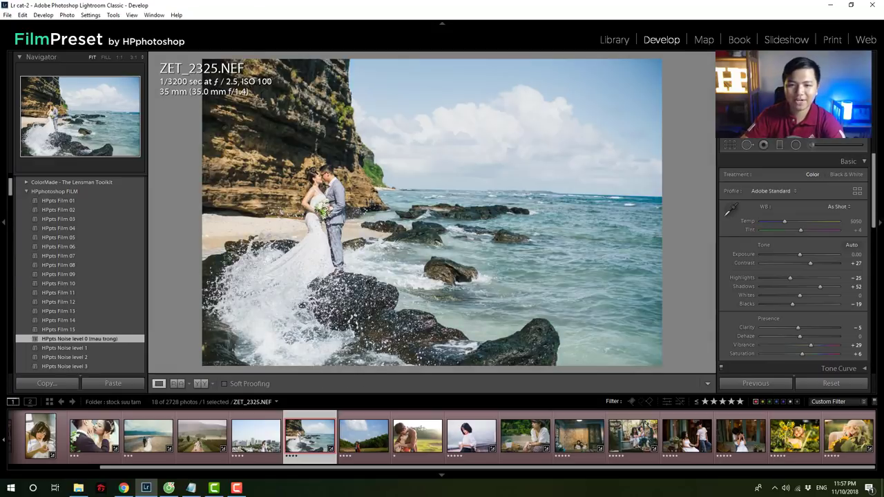
{"action": "key", "text": "backslash"}
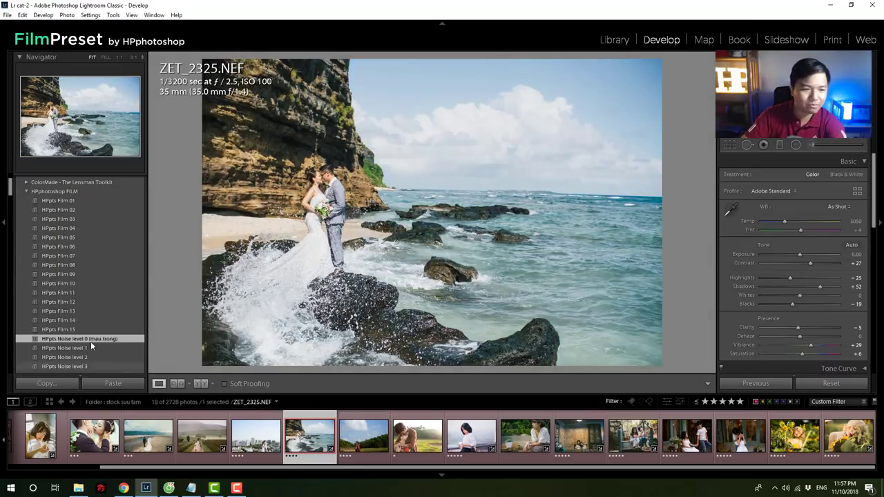
{"action": "left_click", "coordinate": [68, 256]}
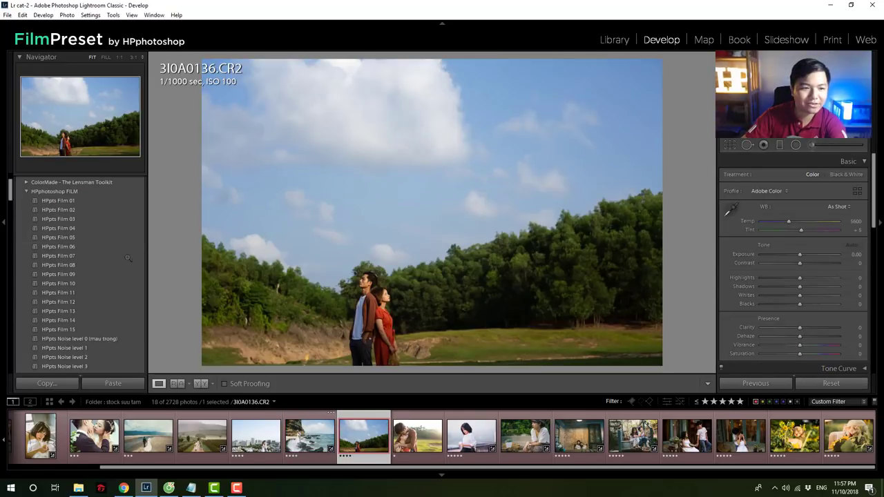
Step: Give the meadow couple photo the HPpts Film 06 look, compare Before/After, then open _TVI1619.ARW
{"action": "left_click", "coordinate": [75, 246]}
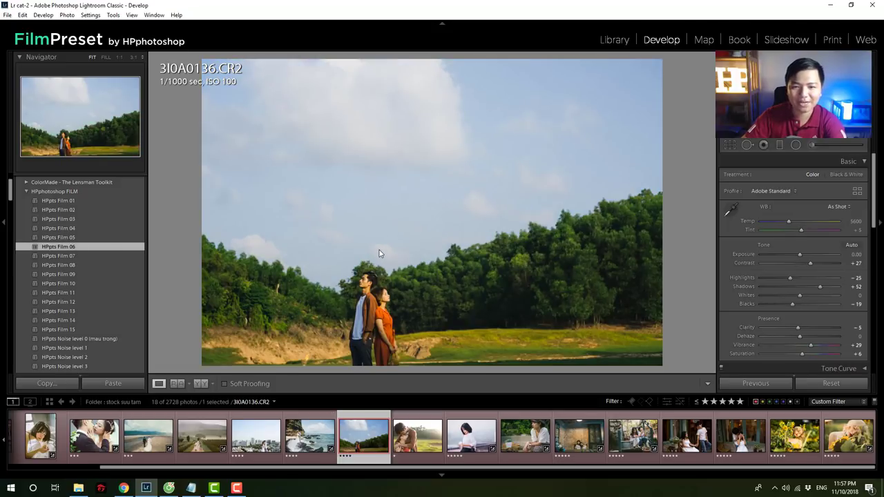
{"action": "key", "text": "backslash"}
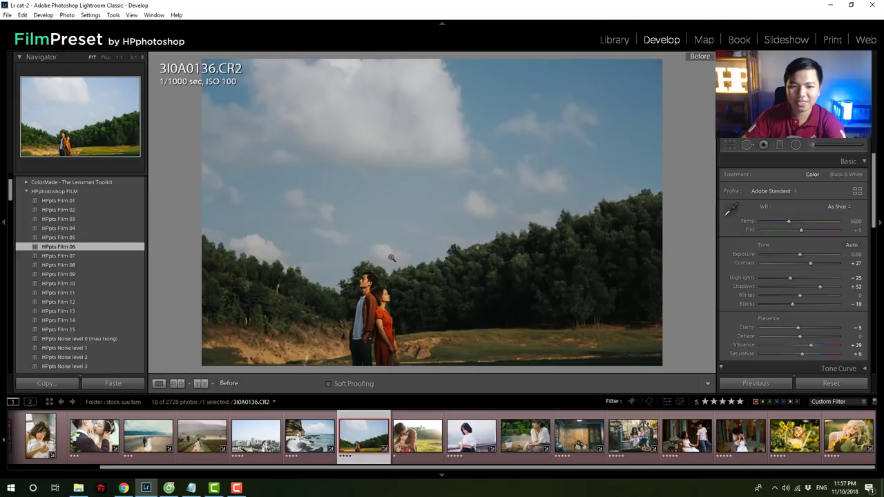
{"action": "key", "text": "backslash"}
{"action": "key", "text": "backslash"}
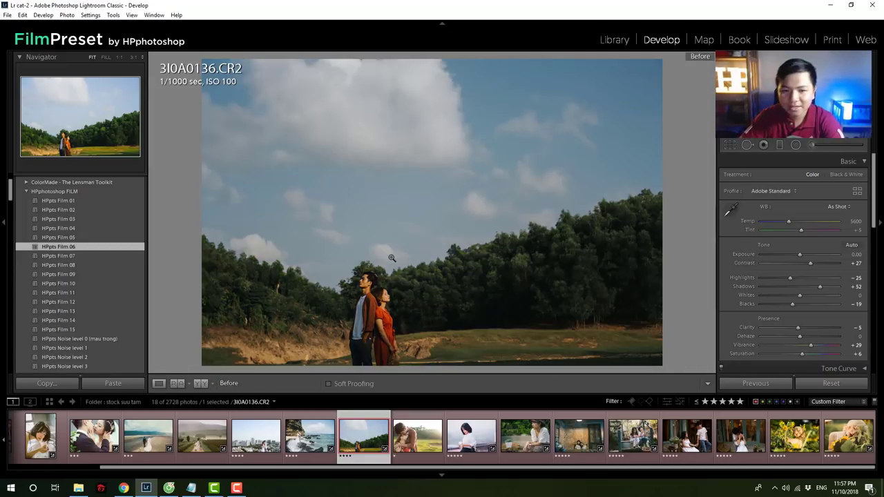
{"action": "key", "text": "backslash"}
{"action": "key", "text": "backslash"}
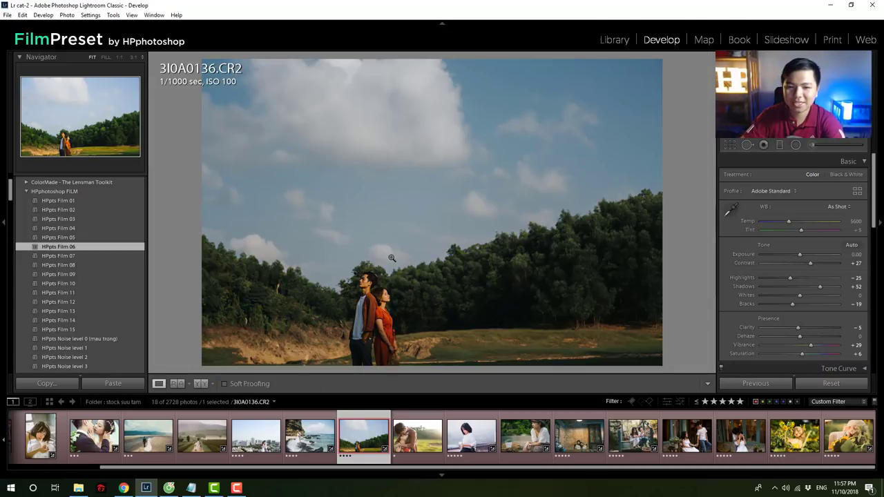
{"action": "key", "text": "backslash"}
{"action": "left_click", "coordinate": [202, 456]}
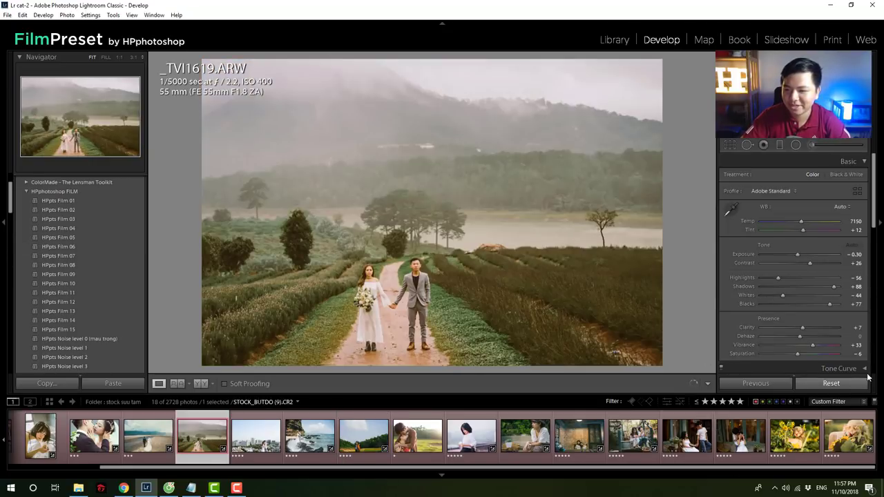
Step: Reset the hillside couple photo and try the HPpts Film 06 look against the original
{"action": "key", "text": "ctrl+shift+r"}
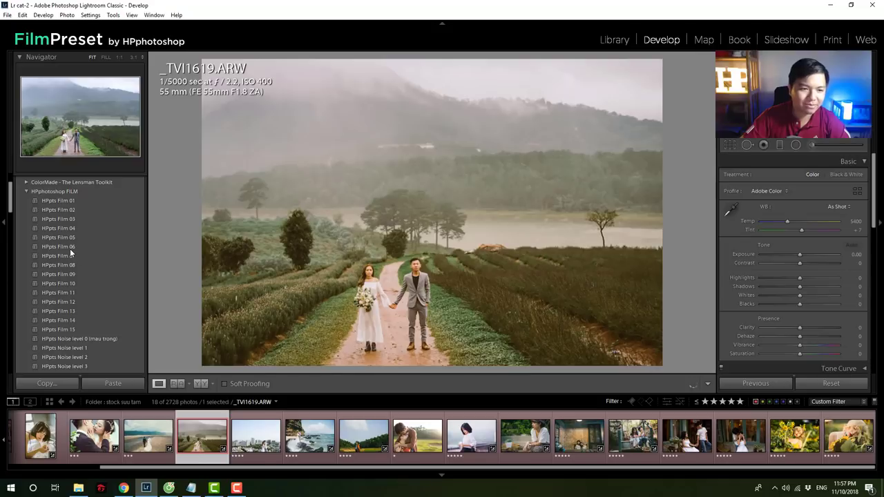
{"action": "left_click", "coordinate": [69, 247]}
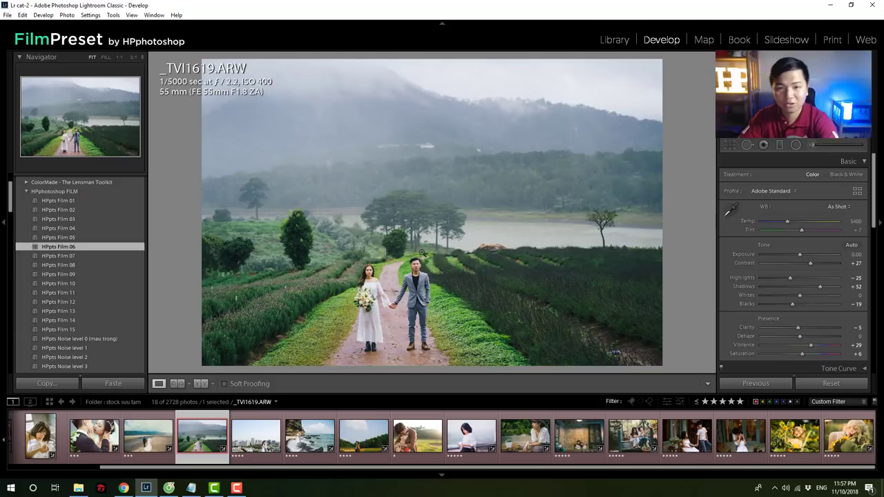
{"action": "key", "text": "backslash"}
{"action": "key", "text": "backslash"}
{"action": "key", "text": "backslash"}
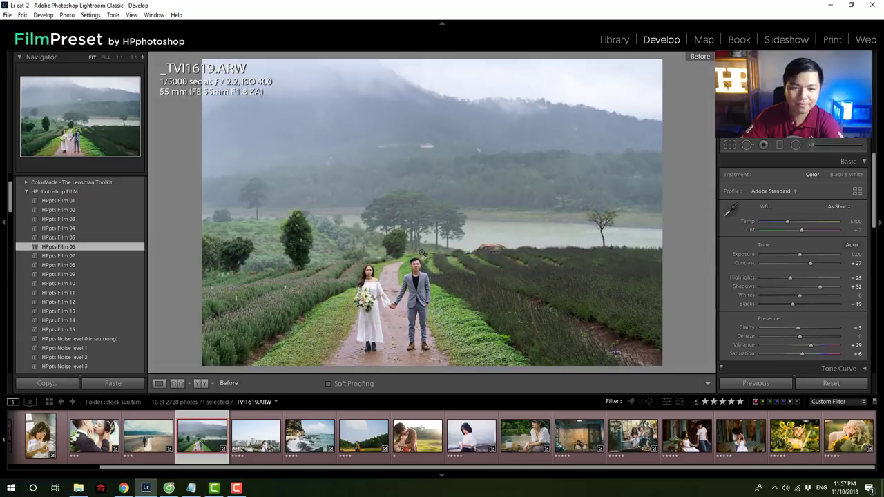
{"action": "key", "text": "backslash"}
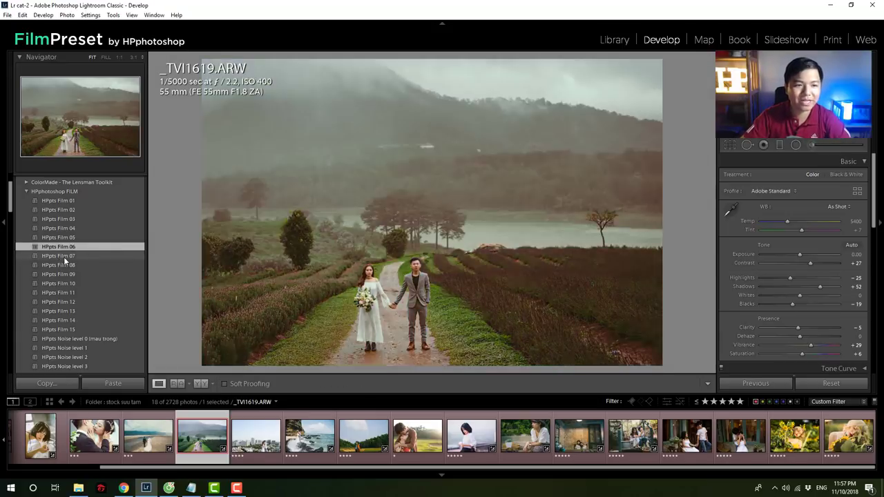
Step: Switch the photo to the HPpts Film 07 look and compare it with the original
{"action": "left_click", "coordinate": [61, 256]}
{"action": "key", "text": "backslash"}
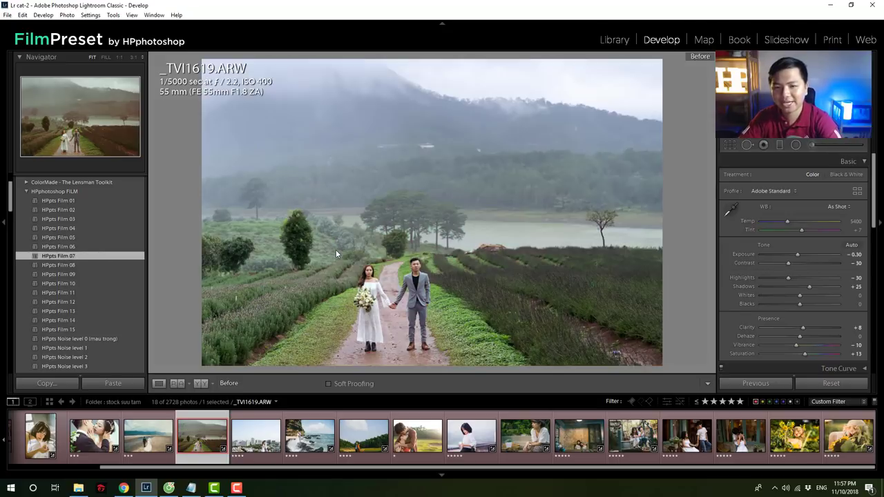
{"action": "key", "text": "backslash"}
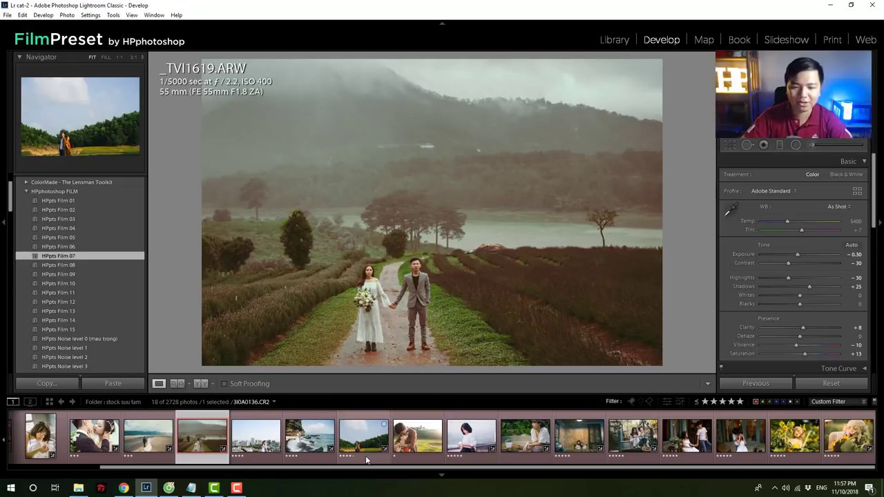
Step: Open the forest couple photo 3I0A0136.CR2 and apply the HPpts Film 07 preset
{"action": "scroll", "coordinate": [308, 474], "scroll_direction": "up", "scroll_amount": 2}
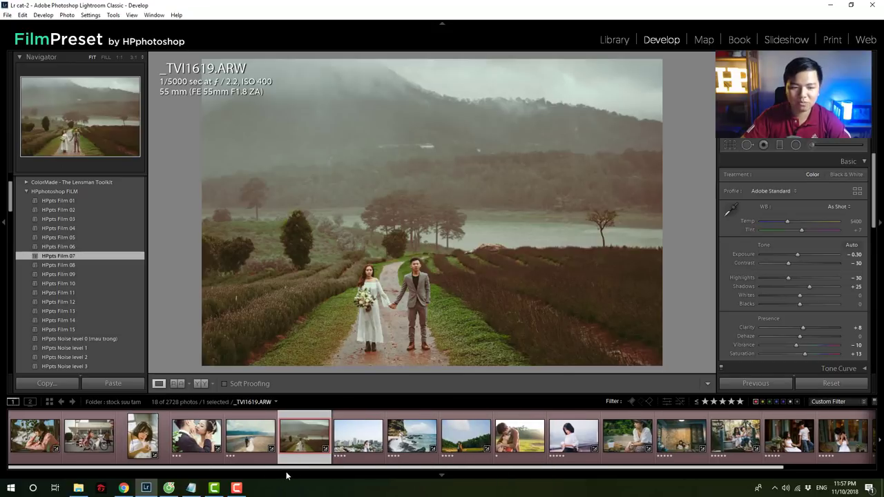
{"action": "scroll", "coordinate": [306, 475], "scroll_direction": "down", "scroll_amount": 1}
{"action": "left_click", "coordinate": [395, 434]}
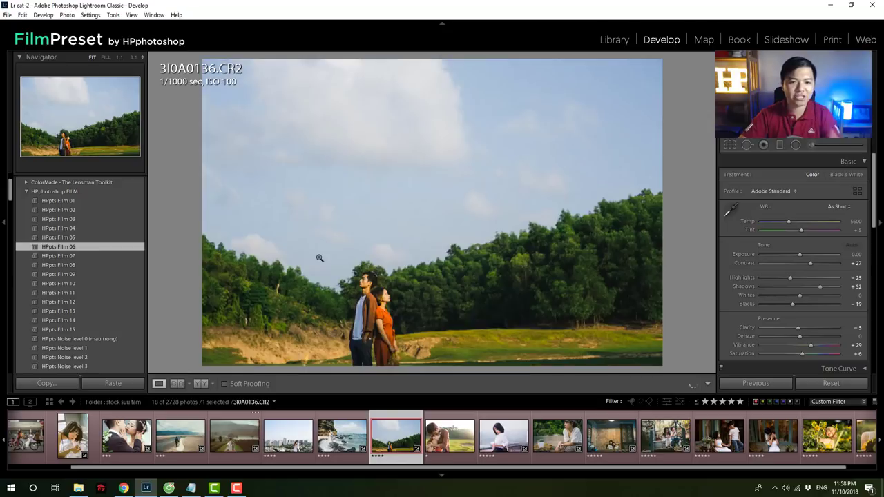
{"action": "left_click", "coordinate": [76, 255]}
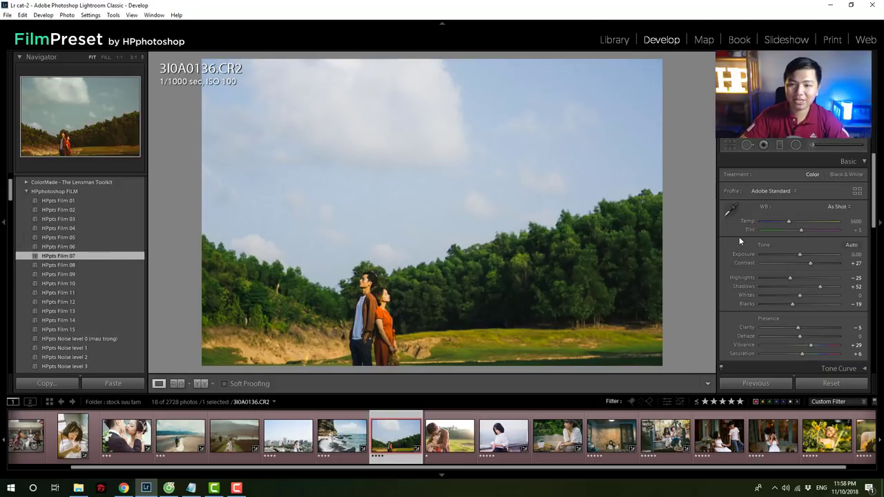
Step: Lower the exposure slightly and add the HPpts Noise level 0 grain preset
{"action": "mouse_move", "coordinate": [796, 256]}
{"action": "left_mouse_down"}
{"action": "mouse_move", "coordinate": [788, 256]}
{"action": "mouse_move", "coordinate": [796, 256]}
{"action": "left_mouse_up"}
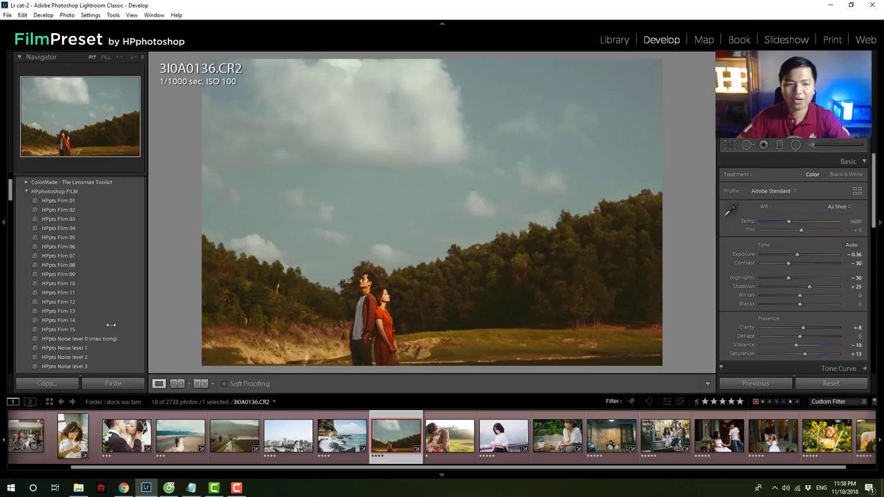
{"action": "left_click", "coordinate": [99, 339]}
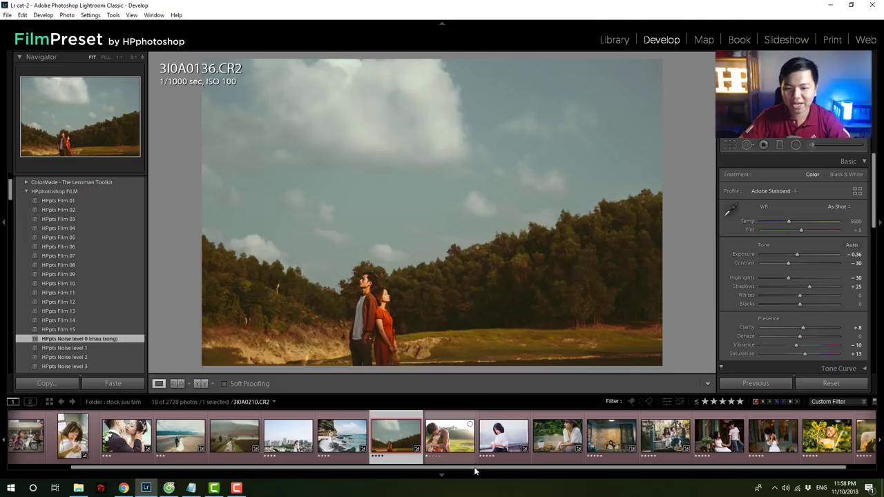
{"action": "left_click_drag", "start_coordinate": [483, 471], "coordinate": [564, 471]}
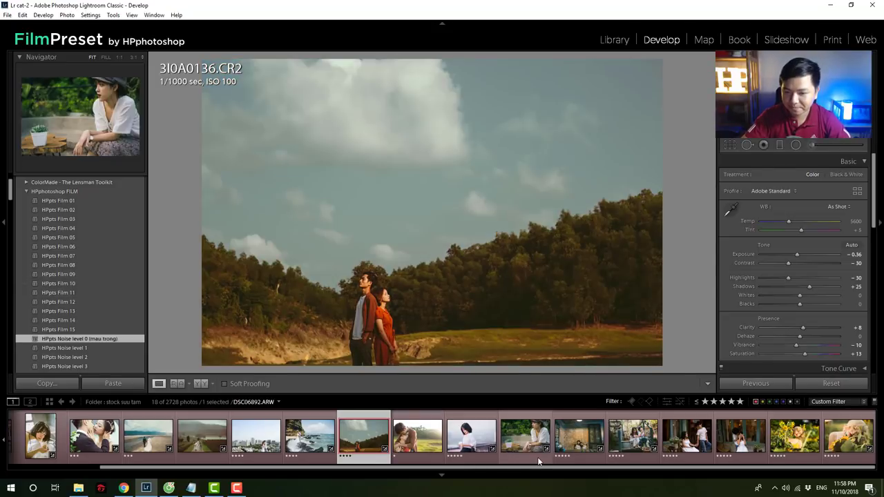
Step: Open DSC06892.ARW and apply HPpts Film 08, comparing it with the original
{"action": "left_click", "coordinate": [524, 435]}
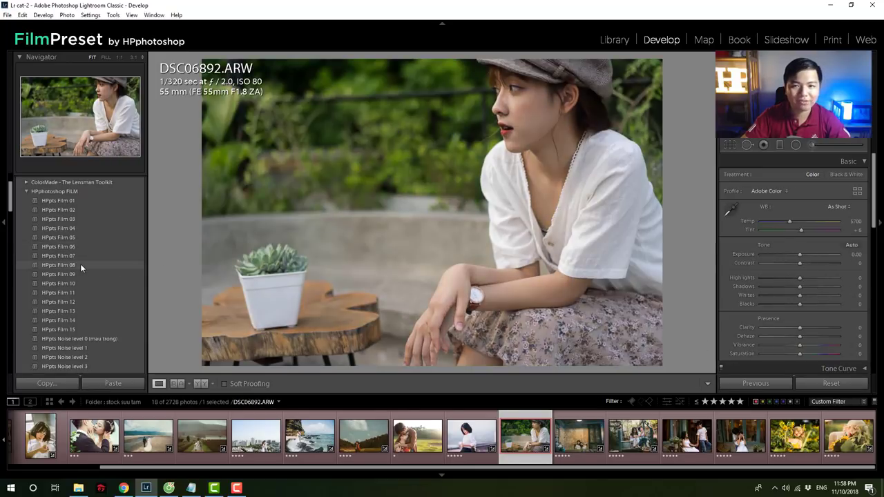
{"action": "left_click", "coordinate": [80, 264]}
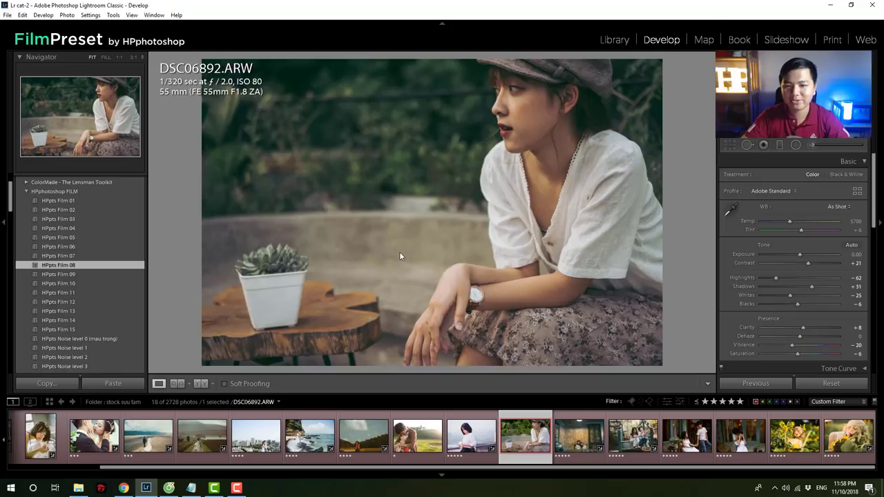
{"action": "key", "text": "backslash"}
{"action": "key", "text": "backslash"}
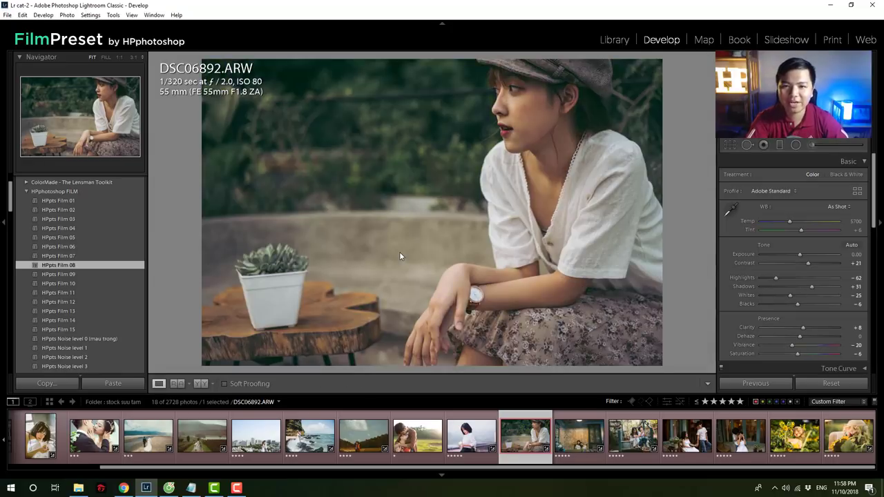
{"action": "key", "text": "backslash"}
{"action": "key", "text": "backslash"}
{"action": "key", "text": "backslash"}
{"action": "key", "text": "backslash"}
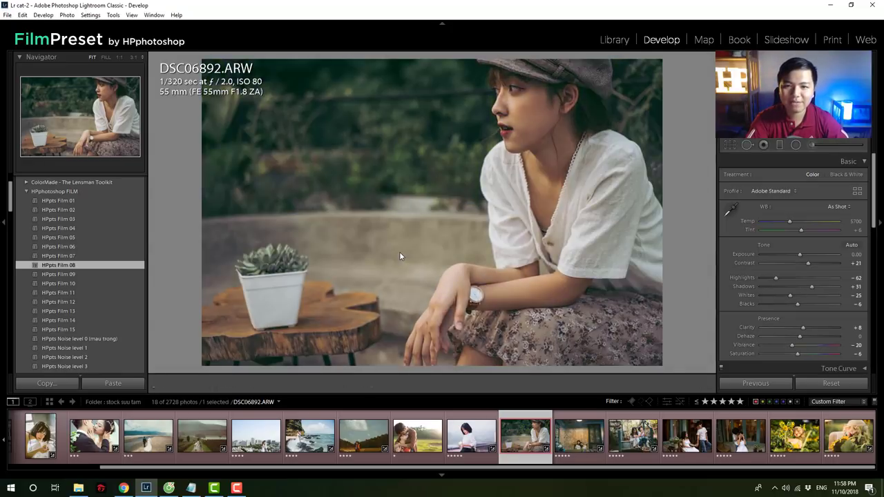
{"action": "key", "text": "backslash"}
{"action": "key", "text": "backslash"}
{"action": "key", "text": "backslash"}
{"action": "key", "text": "backslash"}
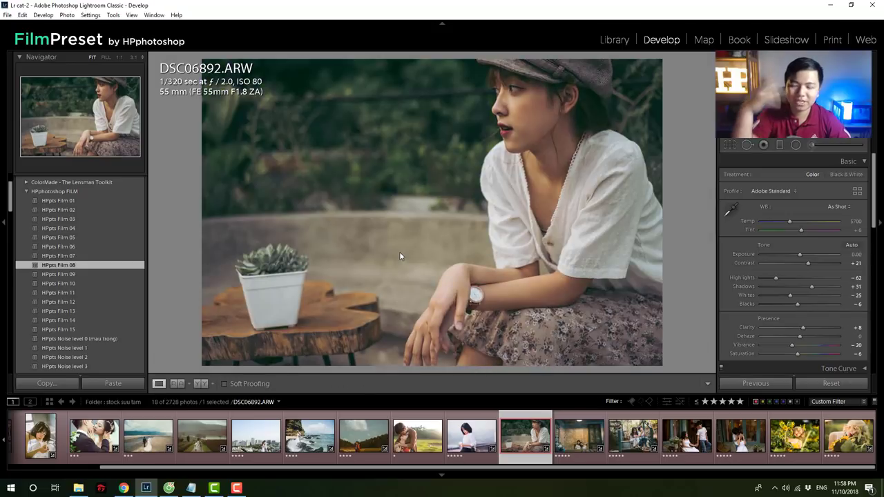
Step: Add HPpts Noise level 0, raise Exposure to +0.42, and compare Before/After
{"action": "left_click", "coordinate": [104, 338]}
{"action": "left_click", "coordinate": [802, 255]}
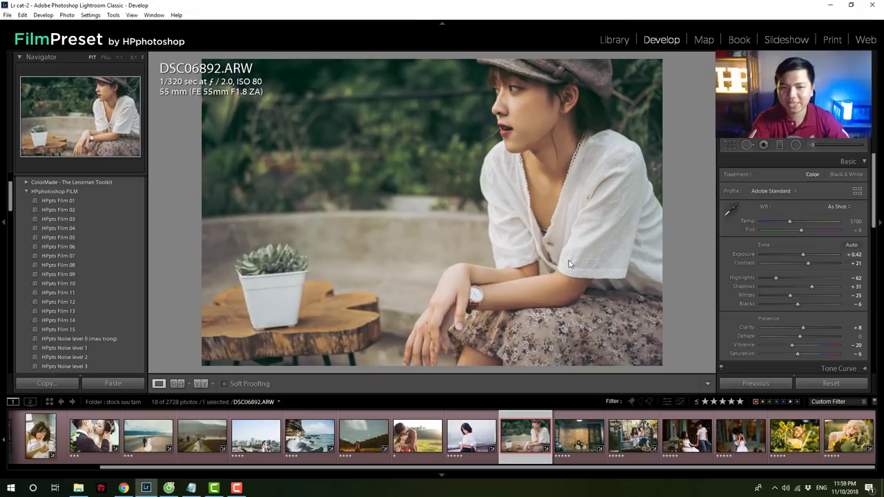
{"action": "key", "text": "backslash"}
{"action": "key", "text": "backslash"}
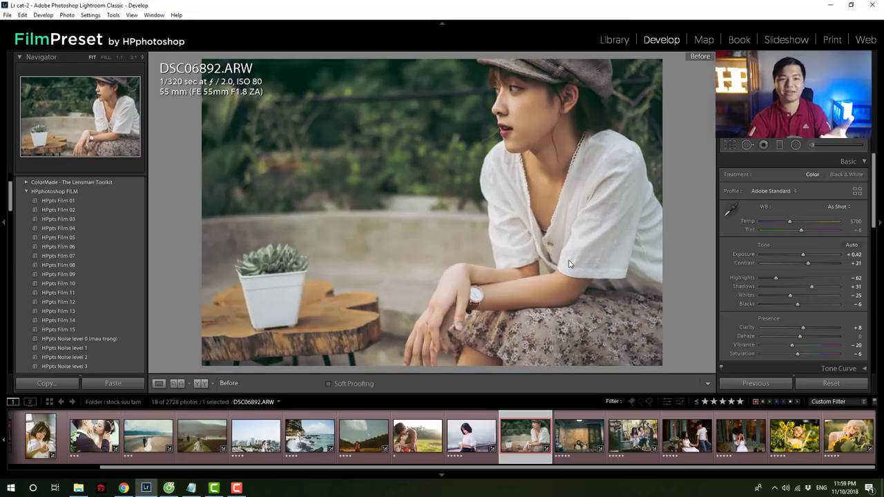
{"action": "key", "text": "backslash"}
{"action": "key", "text": "backslash"}
{"action": "key", "text": "backslash"}
{"action": "key", "text": "backslash"}
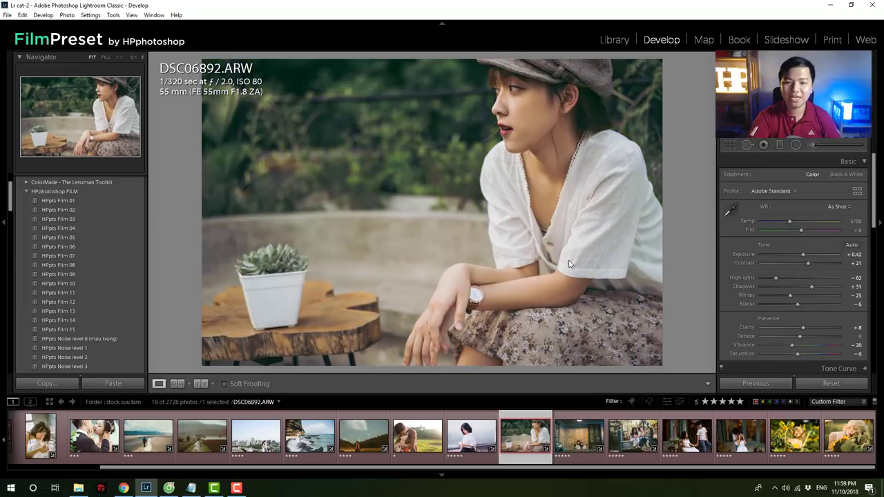
{"action": "key", "text": "backslash"}
{"action": "key", "text": "backslash"}
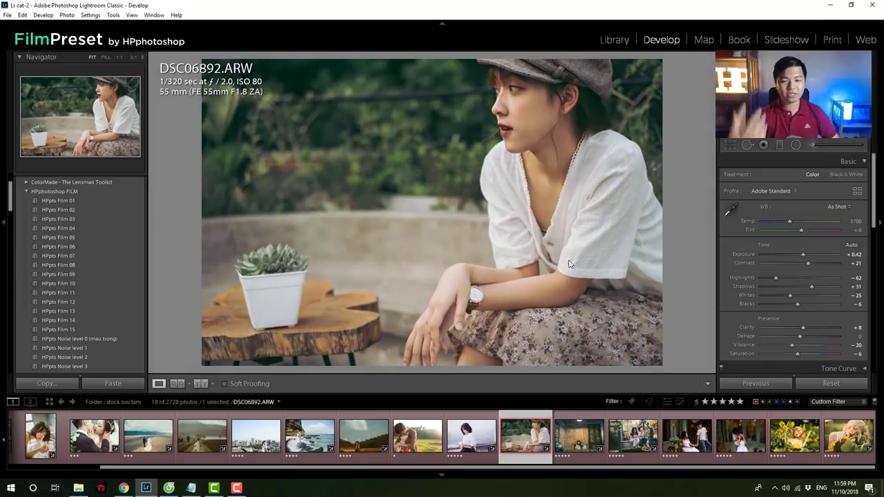
{"action": "key", "text": "backslash"}
{"action": "key", "text": "backslash"}
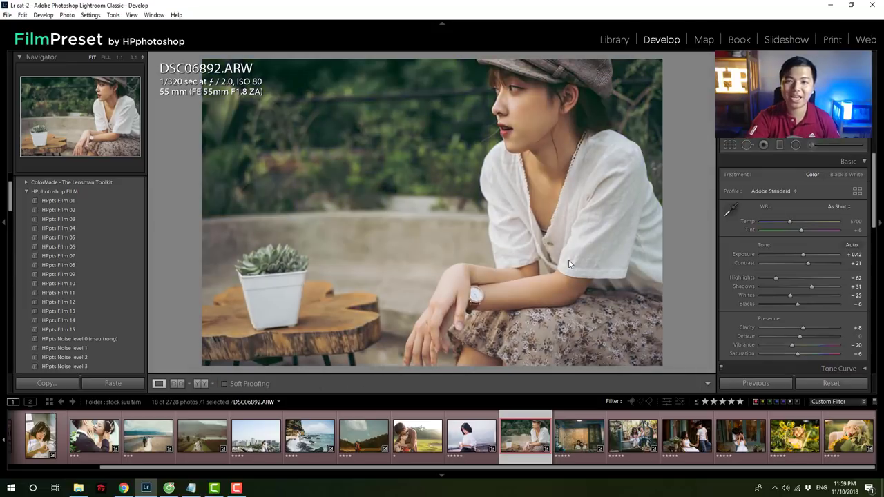
{"action": "key", "text": "backslash"}
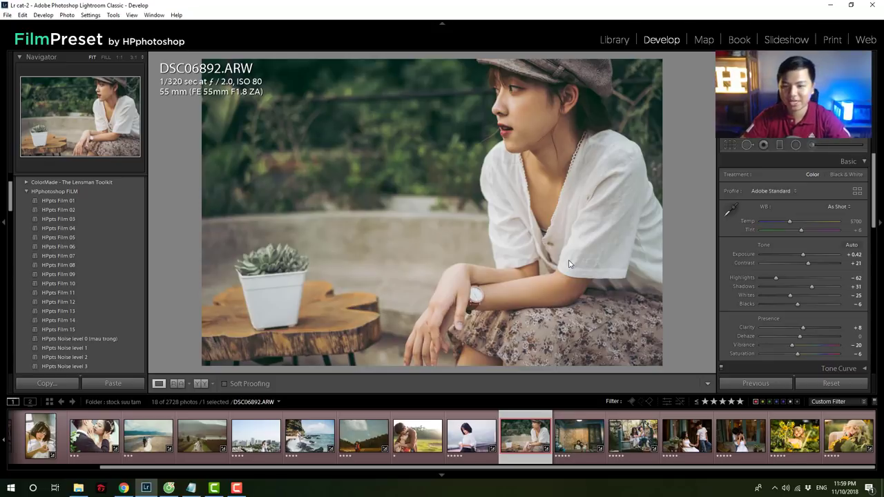
{"action": "key", "text": "backslash"}
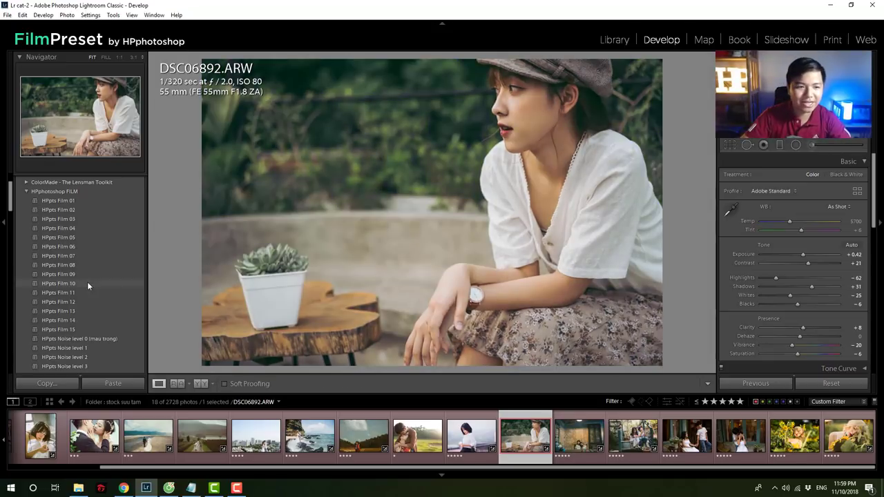
Step: Try the HPpts Film 09 look on the succulent portrait and compare with the original
{"action": "left_click", "coordinate": [77, 270]}
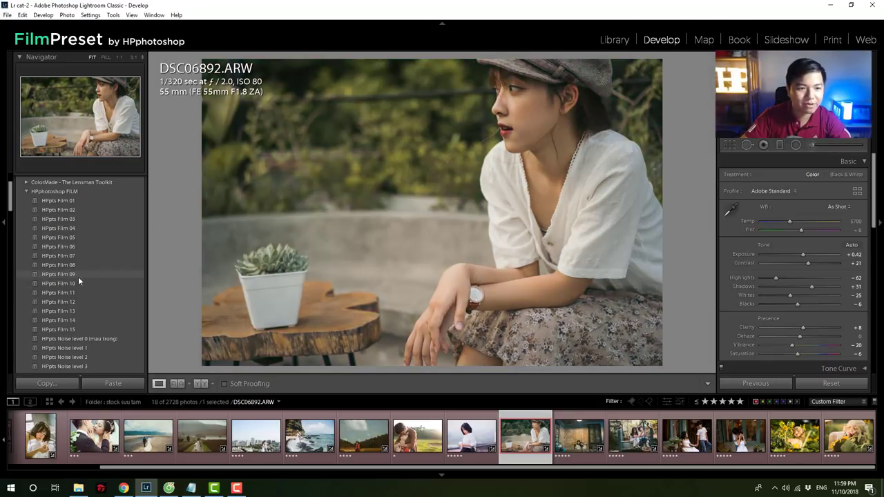
{"action": "left_click", "coordinate": [78, 276]}
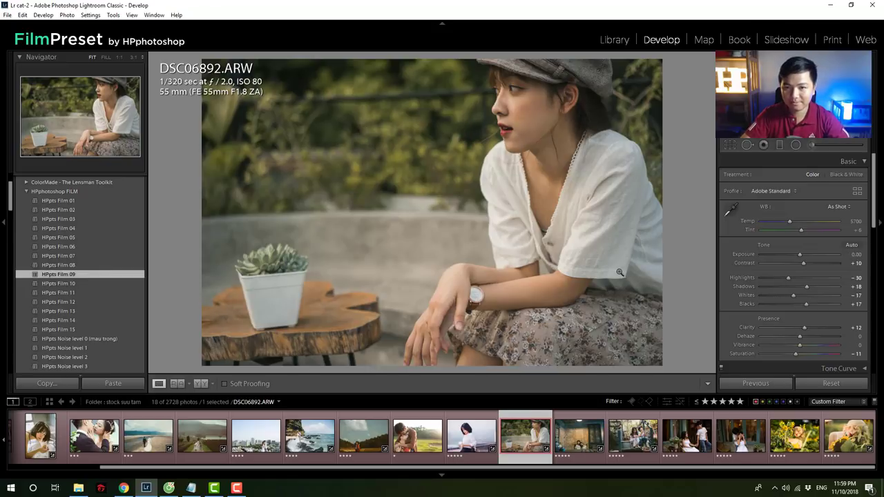
{"action": "left_click", "coordinate": [85, 266]}
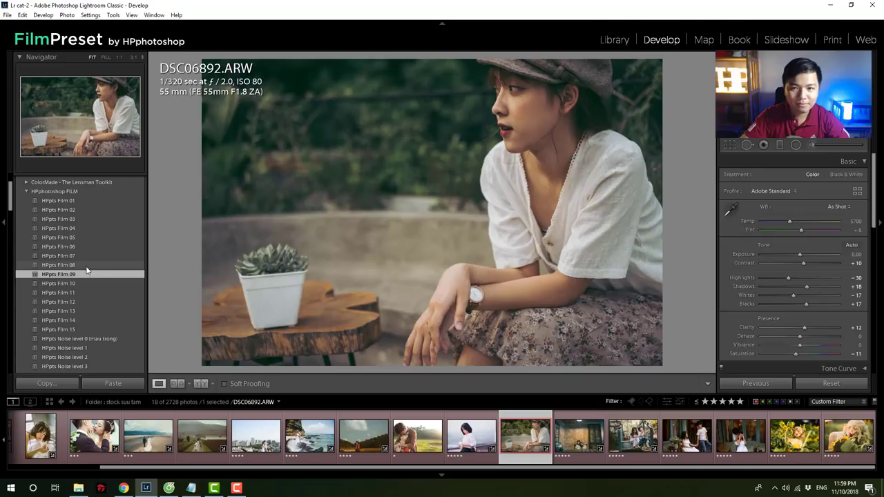
{"action": "left_click", "coordinate": [86, 274]}
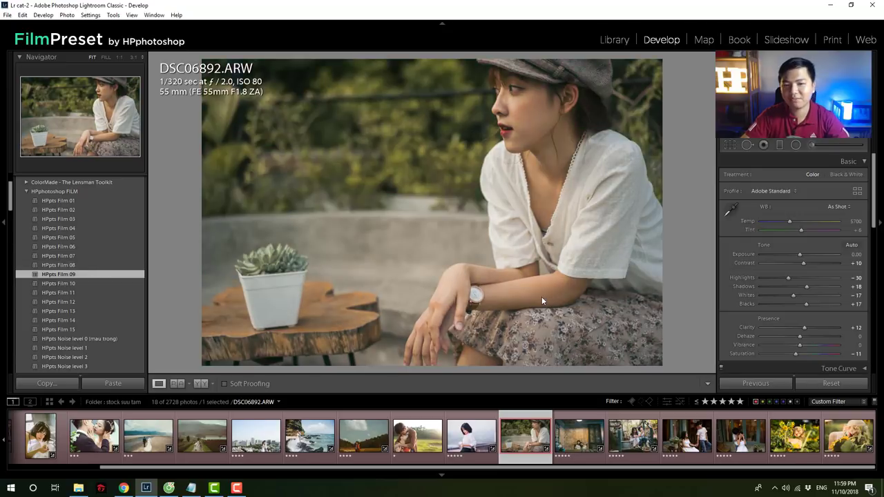
{"action": "key", "text": "backslash"}
{"action": "key", "text": "backslash"}
{"action": "key", "text": "backslash"}
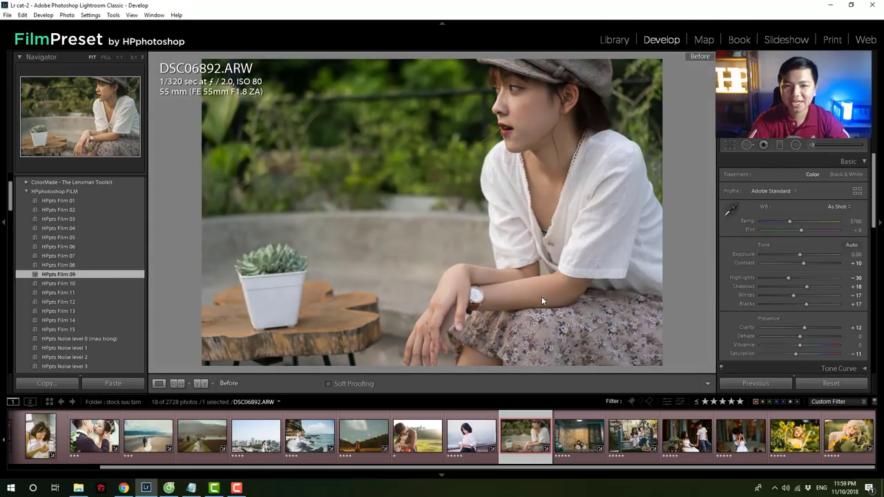
{"action": "key", "text": "backslash"}
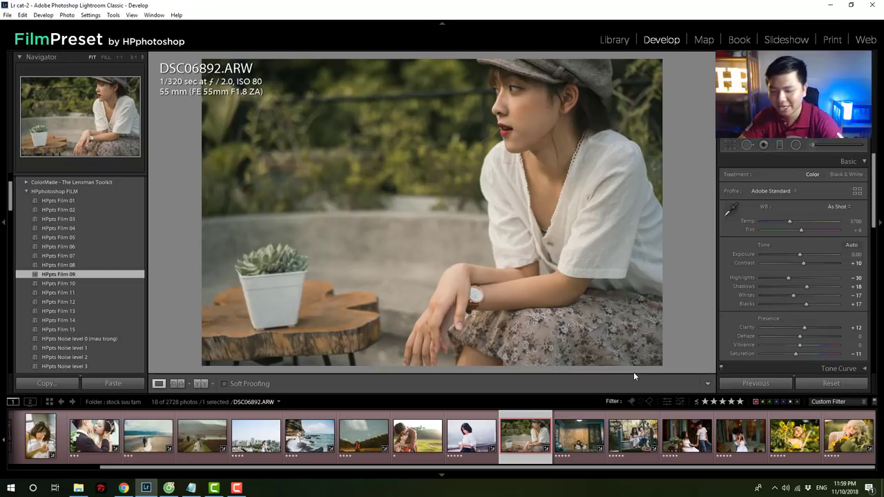
{"action": "key", "text": "backslash"}
{"action": "key", "text": "backslash"}
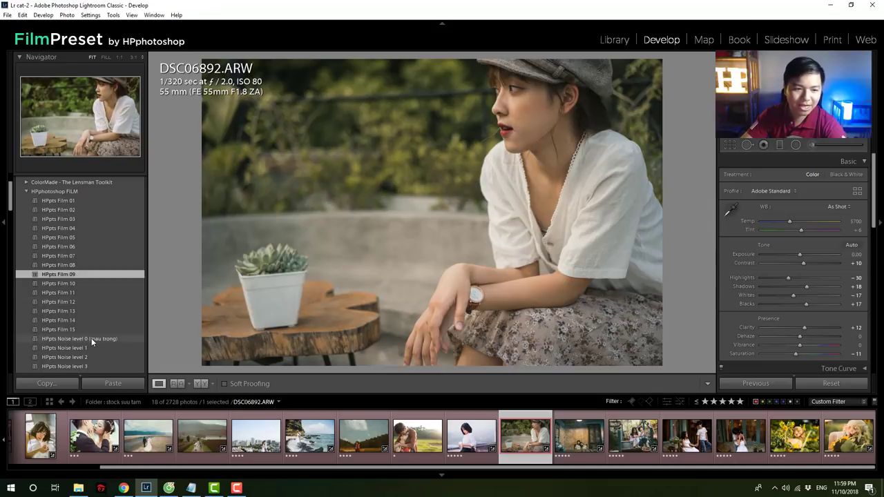
Step: Add Noise level 0, set white balance to Auto, Contrast +25 and Exposure +0.18
{"action": "left_click", "coordinate": [91, 338]}
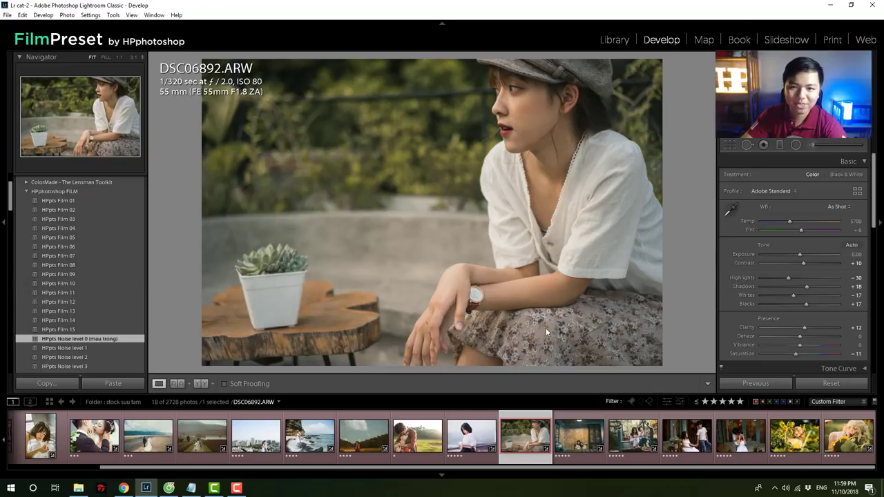
{"action": "left_click", "coordinate": [809, 263]}
{"action": "left_click", "coordinate": [838, 206]}
{"action": "left_click", "coordinate": [814, 229]}
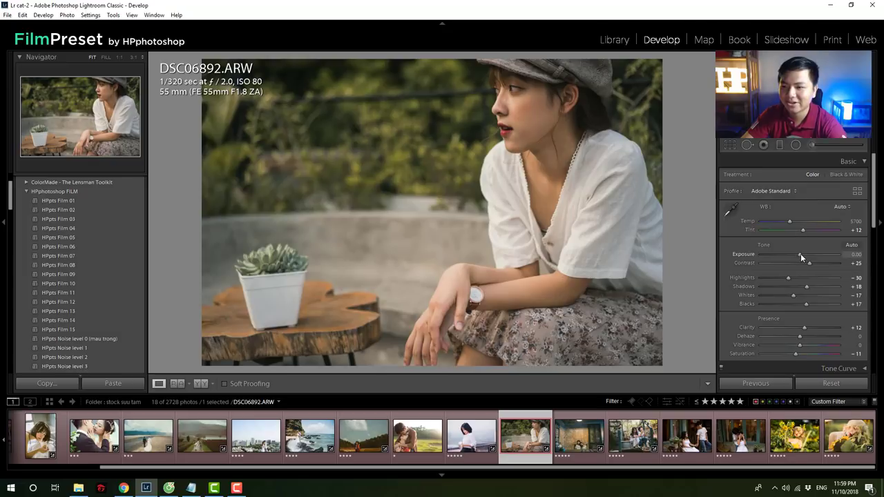
{"action": "left_click_drag", "start_coordinate": [801, 253], "coordinate": [801, 254]}
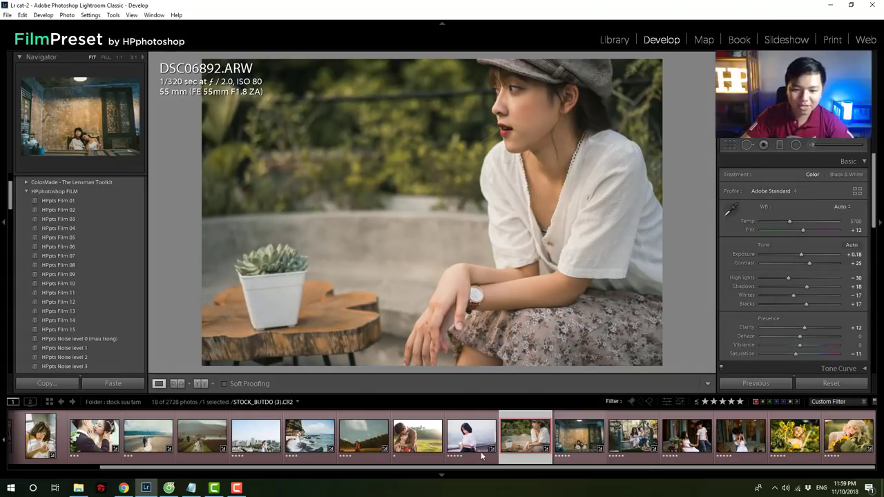
{"action": "scroll", "coordinate": [116, 457], "scroll_direction": "up", "scroll_amount": 2}
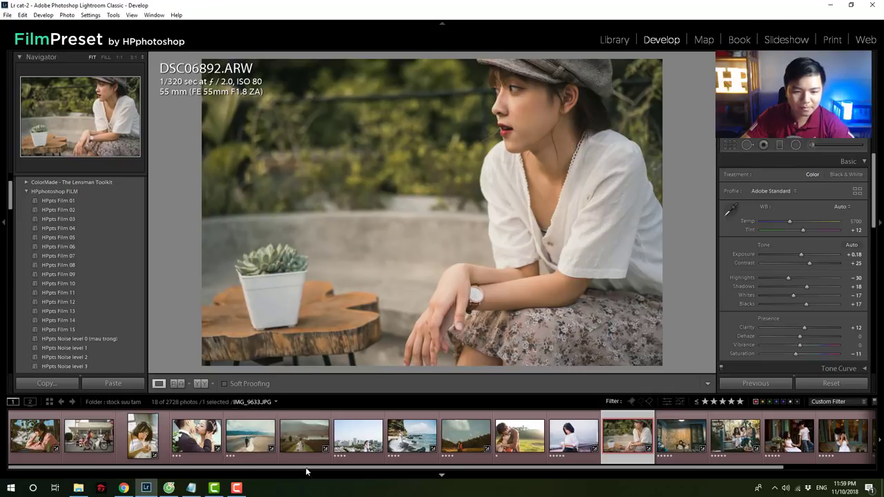
{"action": "left_click", "coordinate": [359, 449]}
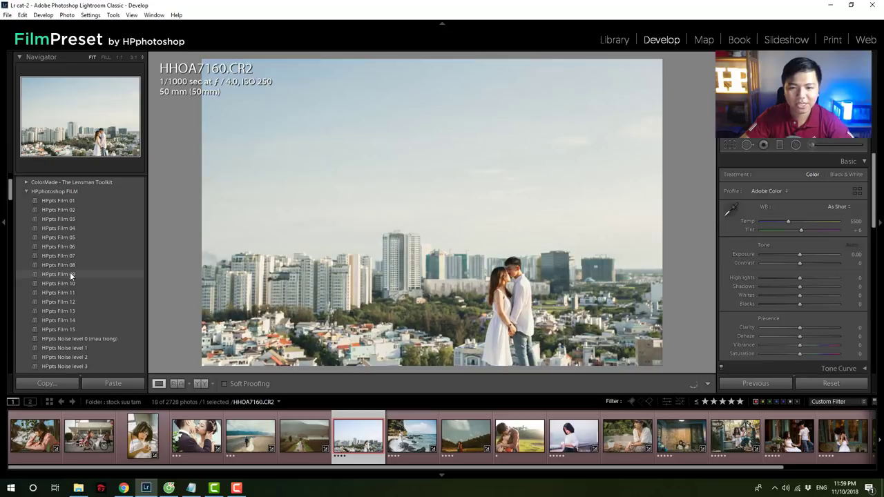
Step: Apply HPpts Film 09 and the Noise level 0 preset to the skyline couple photo HHOA7160
{"action": "left_click", "coordinate": [70, 274]}
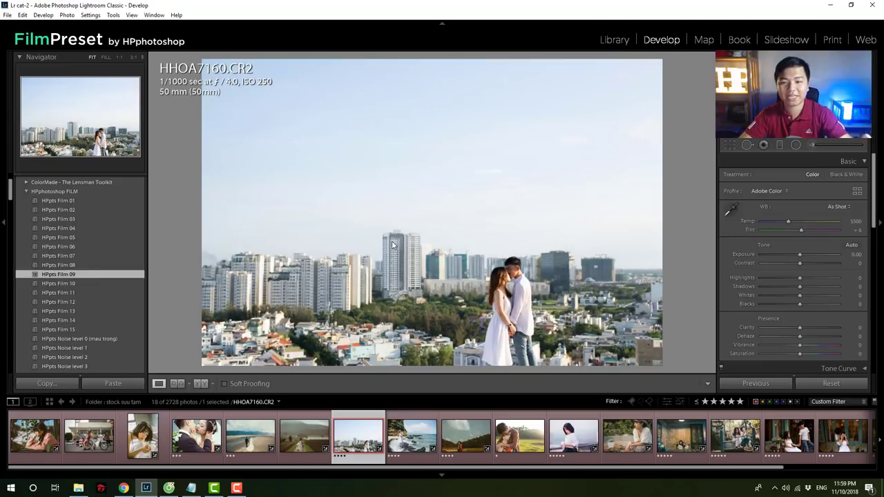
{"action": "left_click", "coordinate": [65, 277]}
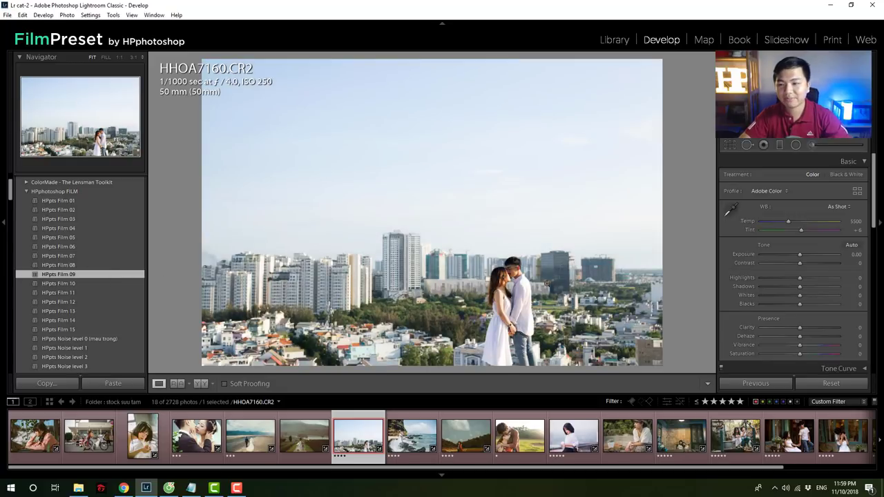
{"action": "left_click", "coordinate": [835, 384]}
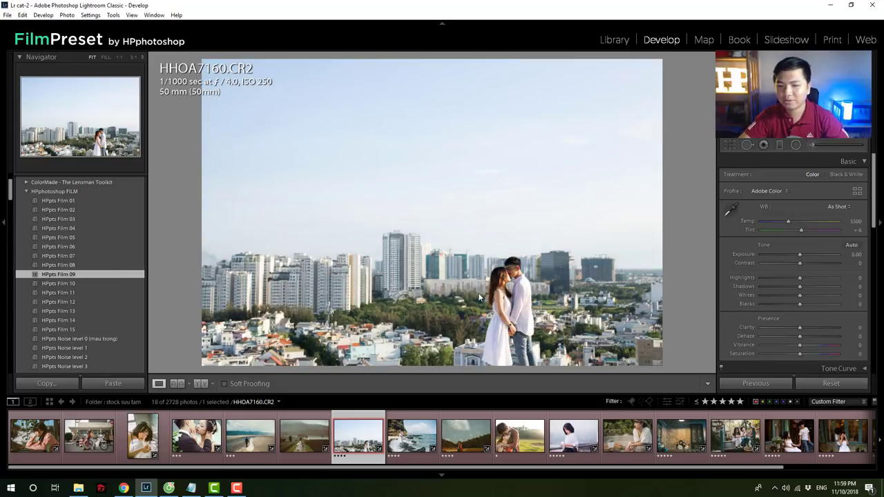
{"action": "left_click", "coordinate": [70, 274]}
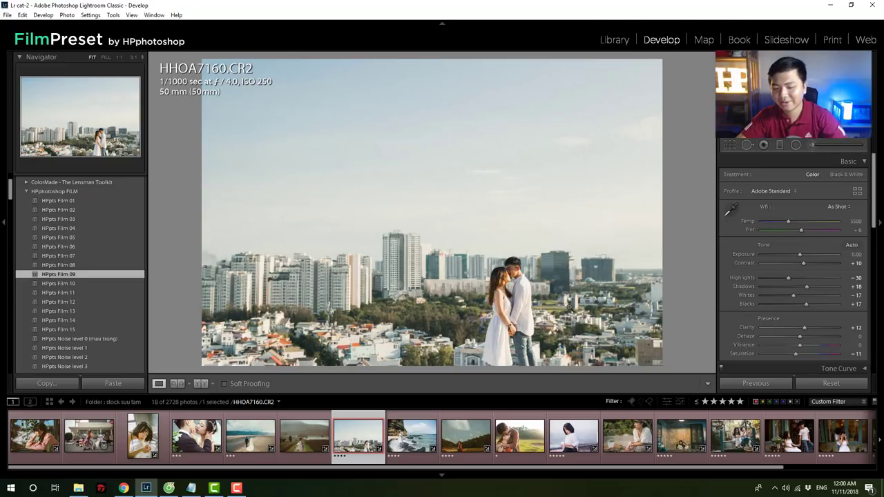
{"action": "left_click", "coordinate": [115, 339]}
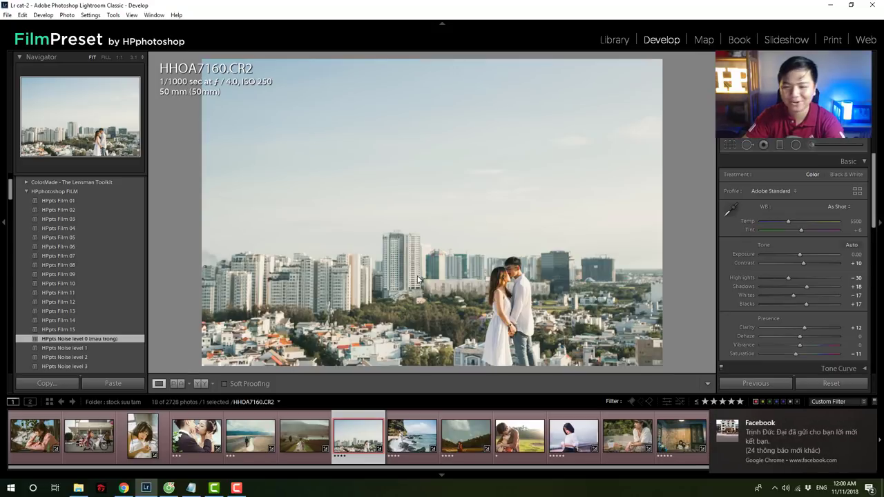
{"action": "left_click", "coordinate": [866, 420]}
Step: Leave the HPphotoshop Facebook shop page and bring Lightroom back
{"action": "left_click", "coordinate": [123, 488]}
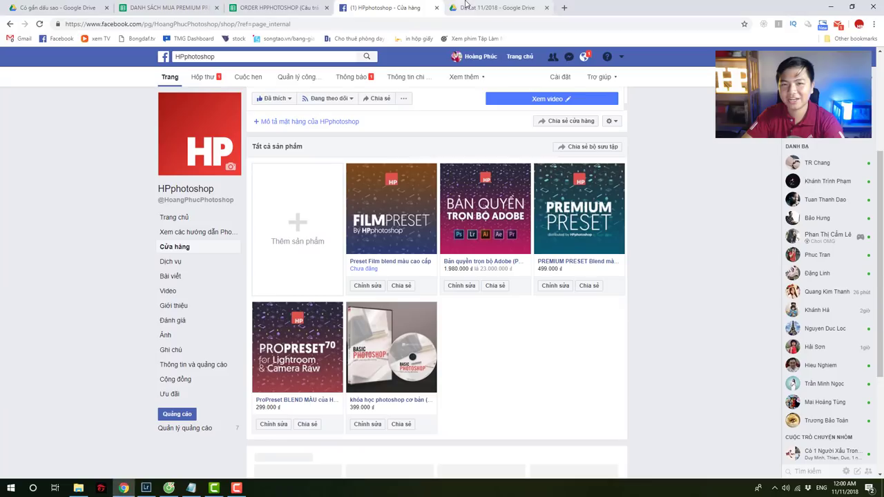
{"action": "left_click", "coordinate": [146, 488]}
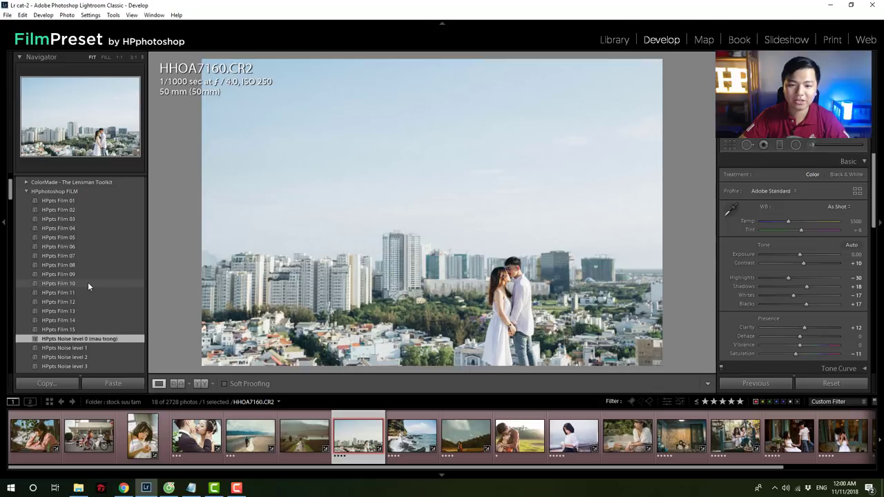
Step: Reset the beach wedding photo DUDU1399 and apply HPpts Film 10, comparing with the original
{"action": "left_click", "coordinate": [259, 446]}
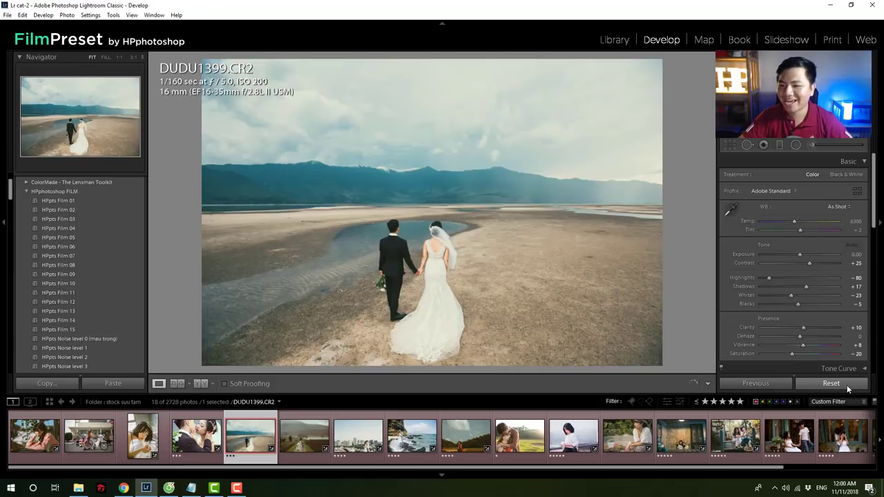
{"action": "left_click", "coordinate": [73, 291]}
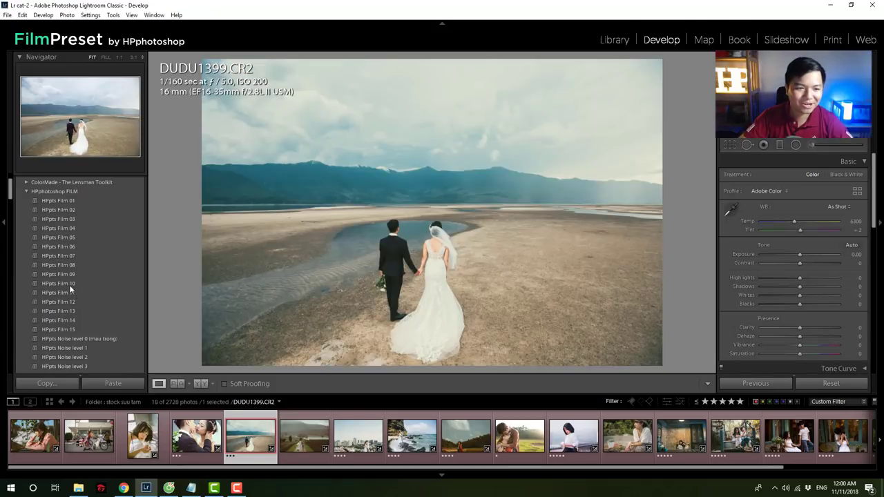
{"action": "left_click", "coordinate": [66, 283]}
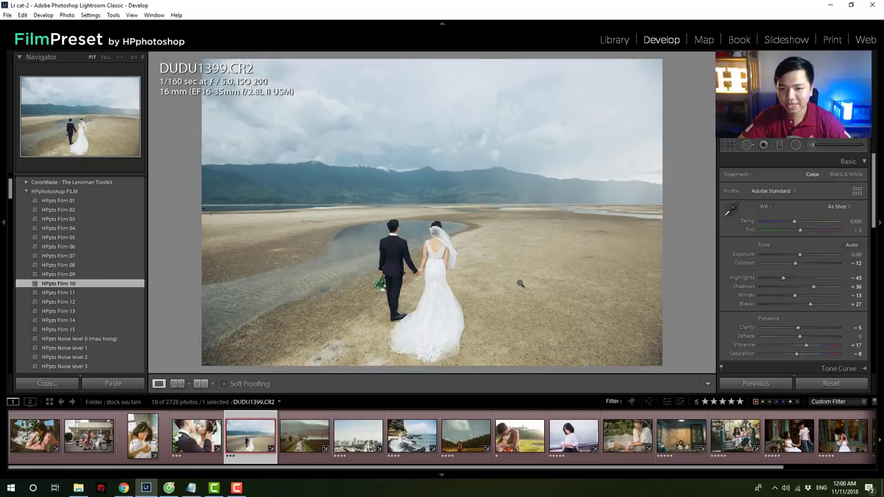
{"action": "key", "text": "backslash"}
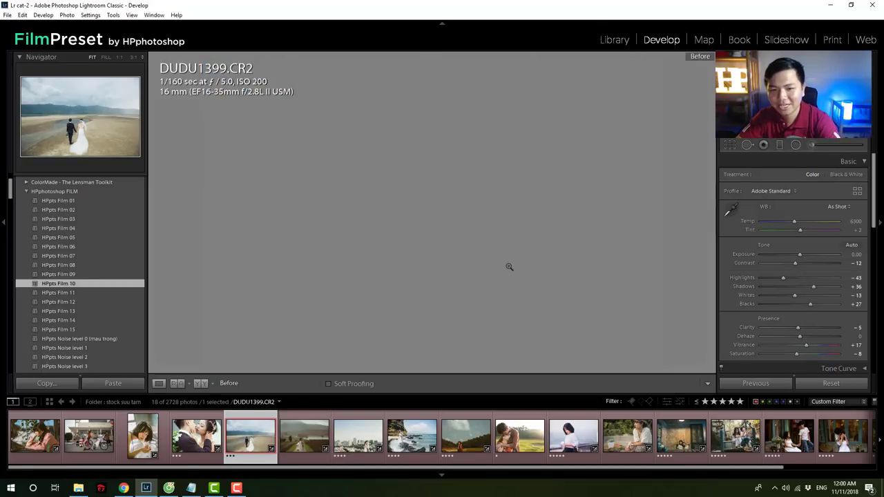
{"action": "key", "text": "backslash"}
{"action": "key", "text": "backslash"}
{"action": "key", "text": "backslash"}
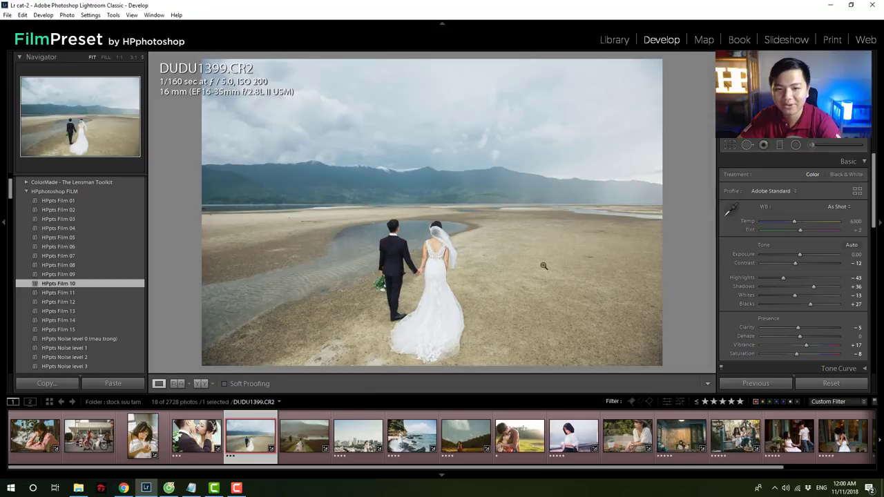
Step: Add the Noise level 0 preset to the beach wedding photo and compare Before/After
{"action": "left_click", "coordinate": [119, 339]}
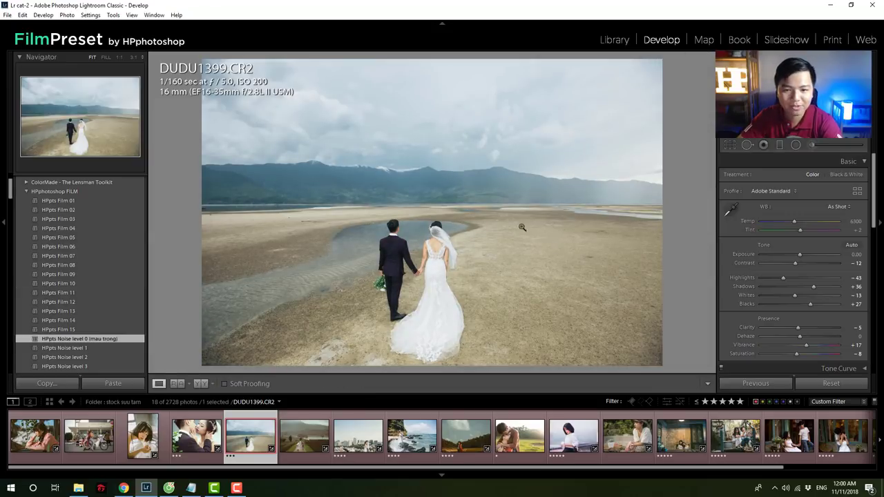
{"action": "key", "text": "backslash"}
{"action": "key", "text": "backslash"}
{"action": "key", "text": "backslash"}
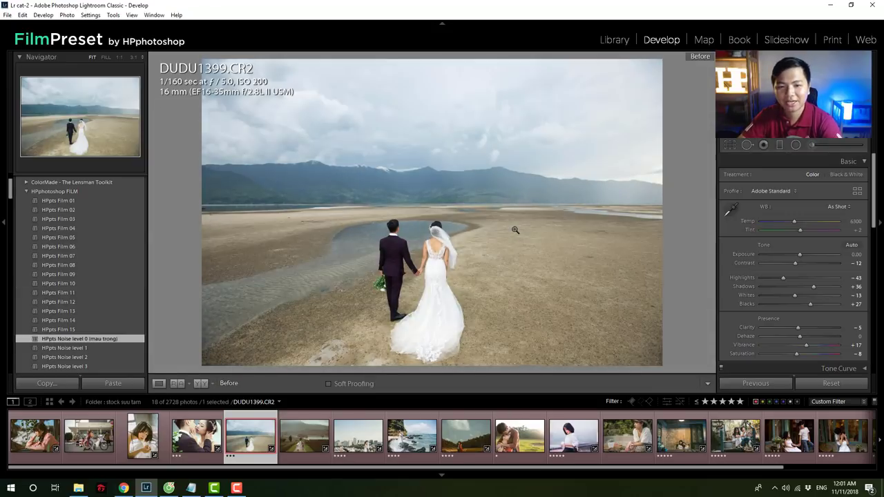
{"action": "key", "text": "backslash"}
{"action": "left_click", "coordinate": [519, 435]}
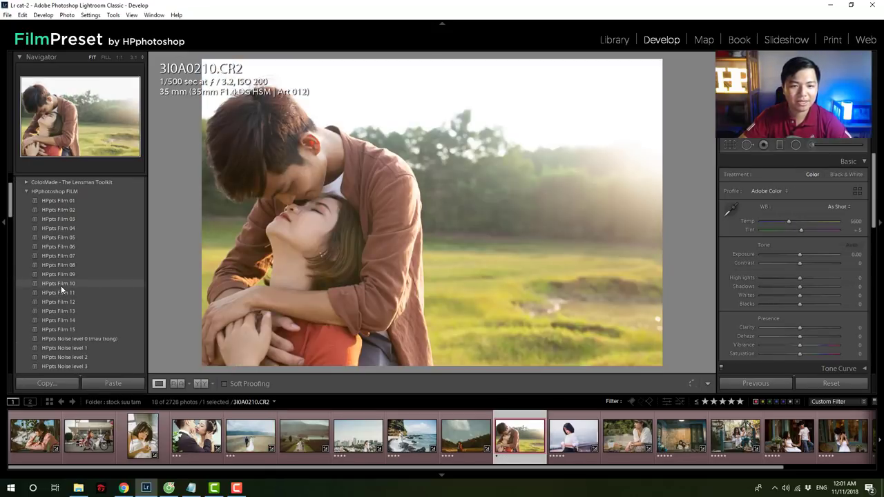
Step: Apply HPpts Film 10 to the couple-in-the-field photo and compare with the original
{"action": "left_click", "coordinate": [64, 286]}
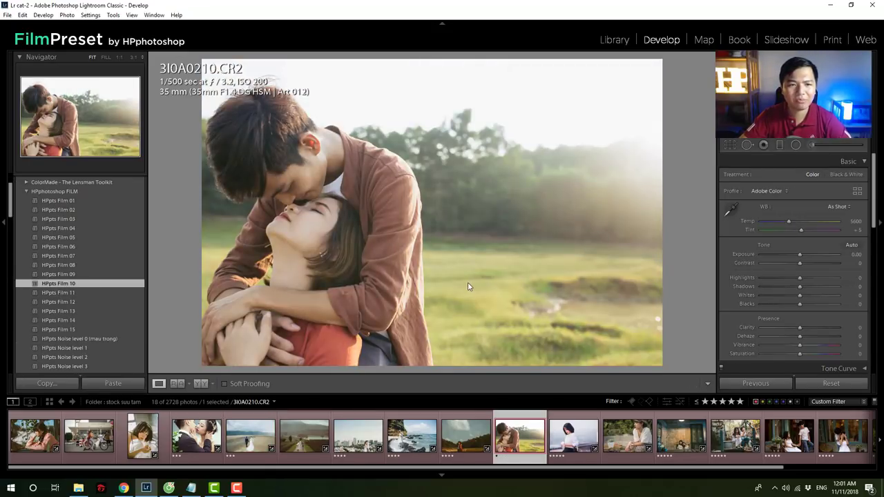
{"action": "key", "text": "backslash"}
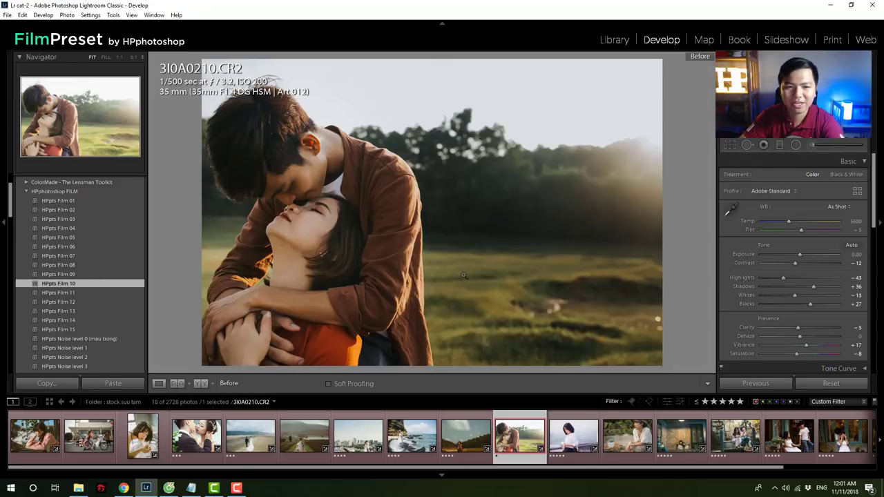
{"action": "key", "text": "backslash"}
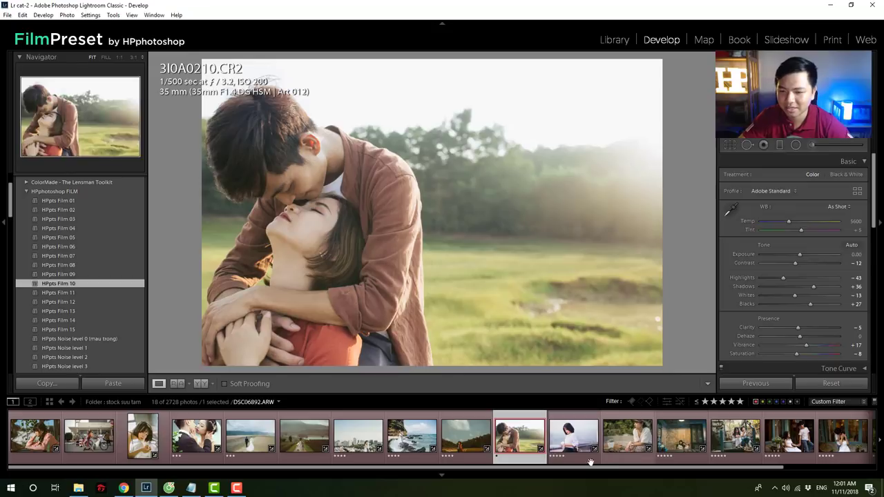
Step: Reset the stone-railing portrait IMG_0046, apply HPpts Film 10, and compare Before/After
{"action": "left_click", "coordinate": [583, 445]}
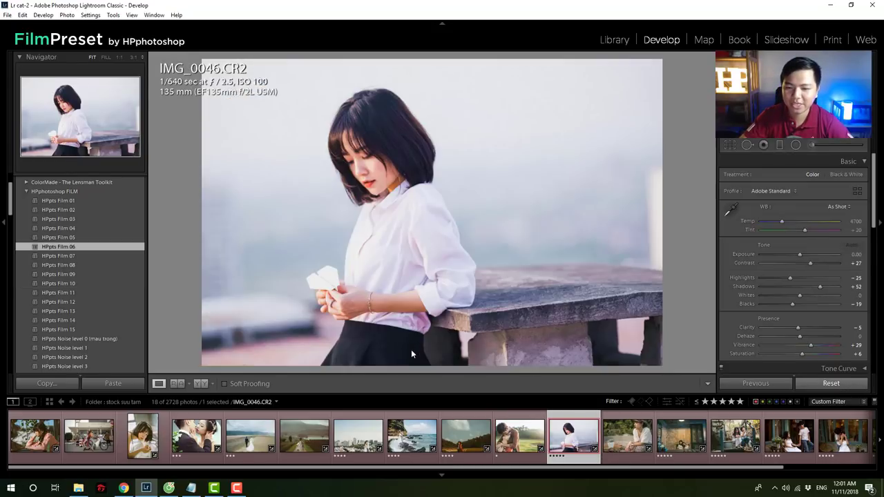
{"action": "key", "text": "ctrl+shift+r"}
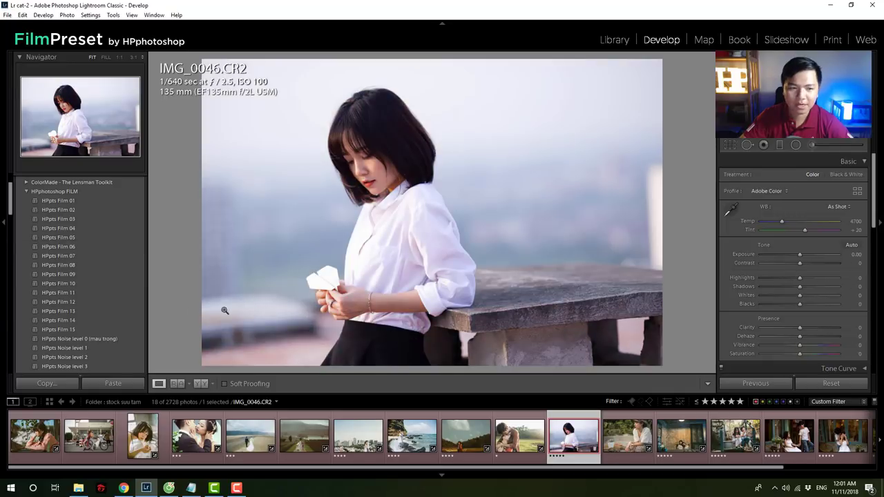
{"action": "left_click", "coordinate": [74, 285]}
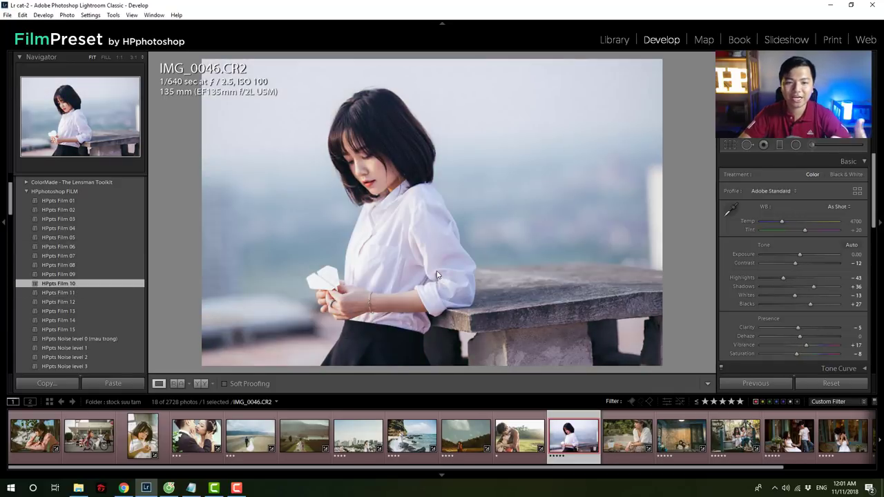
{"action": "key", "text": "backslash"}
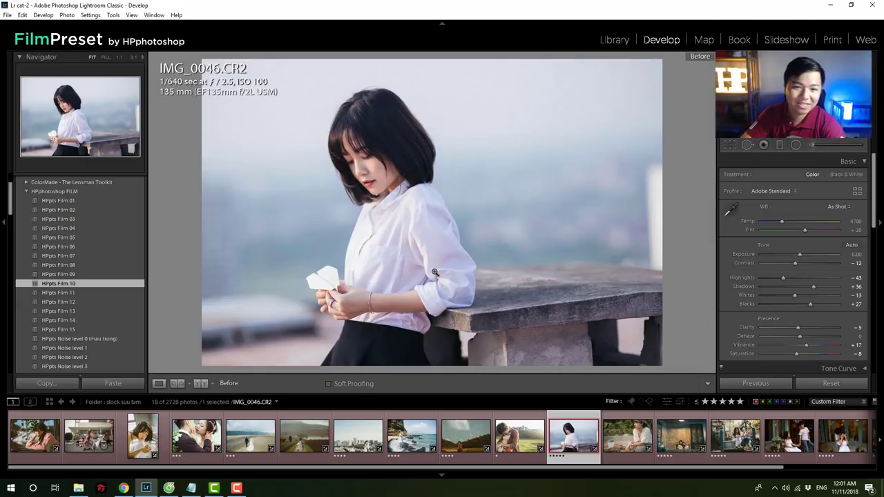
{"action": "key", "text": "backslash"}
{"action": "key", "text": "backslash"}
{"action": "key", "text": "backslash"}
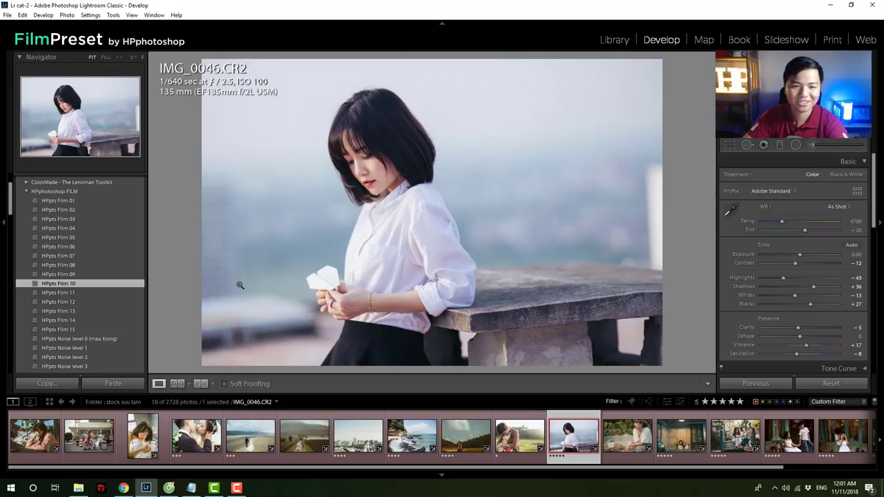
Step: Open IMG_2721 and apply the HPpts Film 11 and Noise level 0 presets
{"action": "left_click_drag", "start_coordinate": [780, 466], "coordinate": [848, 466]}
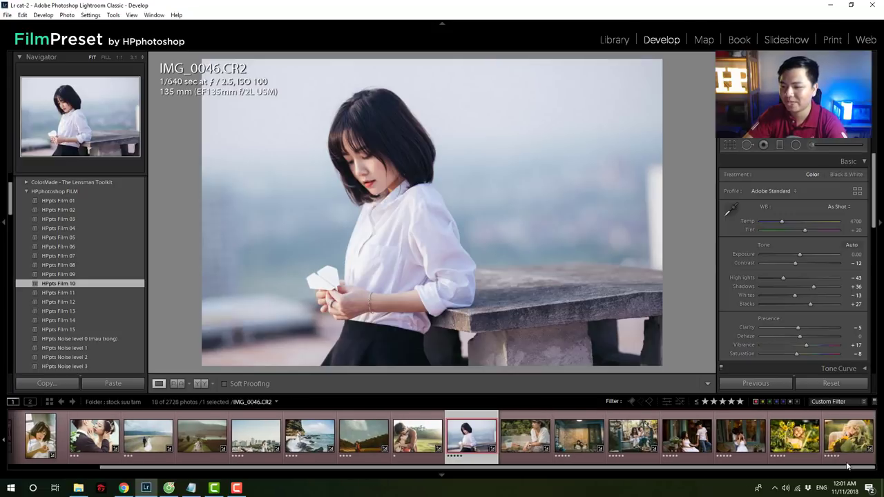
{"action": "left_click", "coordinate": [846, 438]}
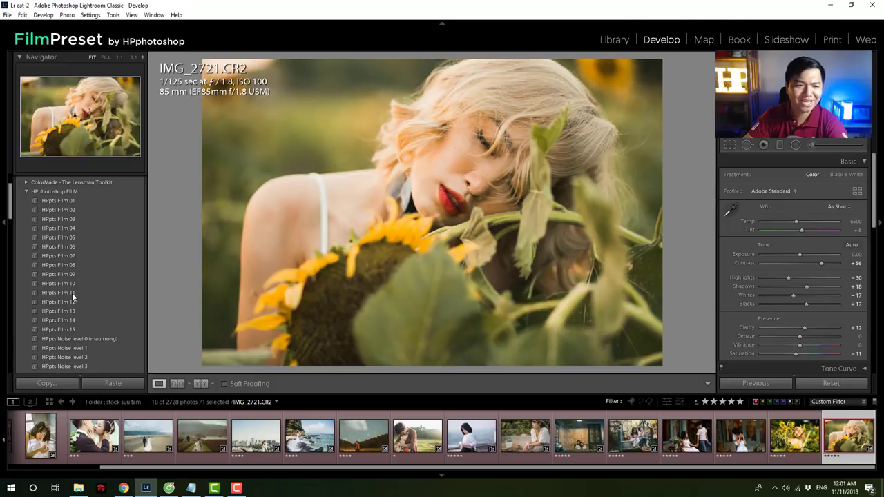
{"action": "left_click", "coordinate": [72, 292]}
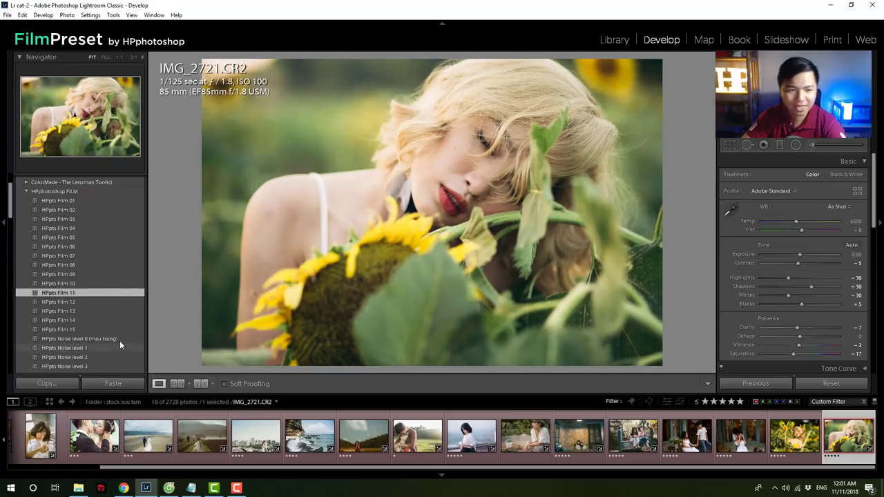
{"action": "left_click", "coordinate": [120, 339]}
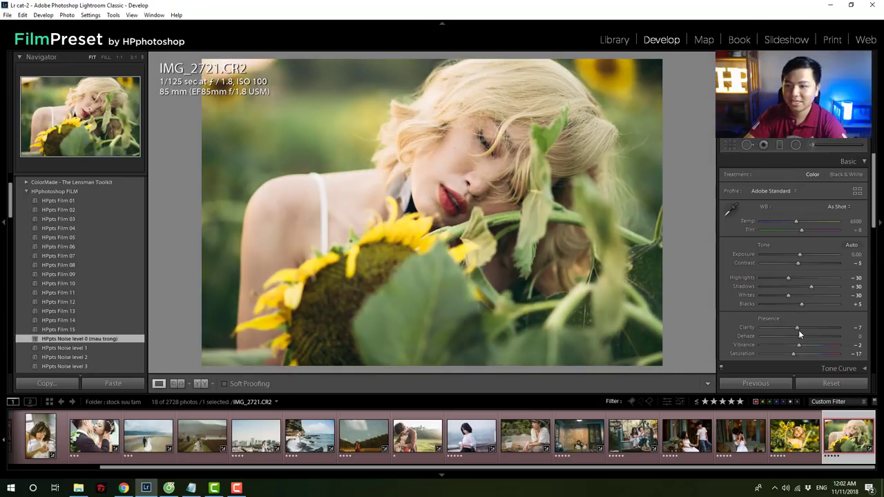
Step: Lower Clarity to −20 and compare the result with the original
{"action": "left_click_drag", "start_coordinate": [797, 328], "coordinate": [782, 328]}
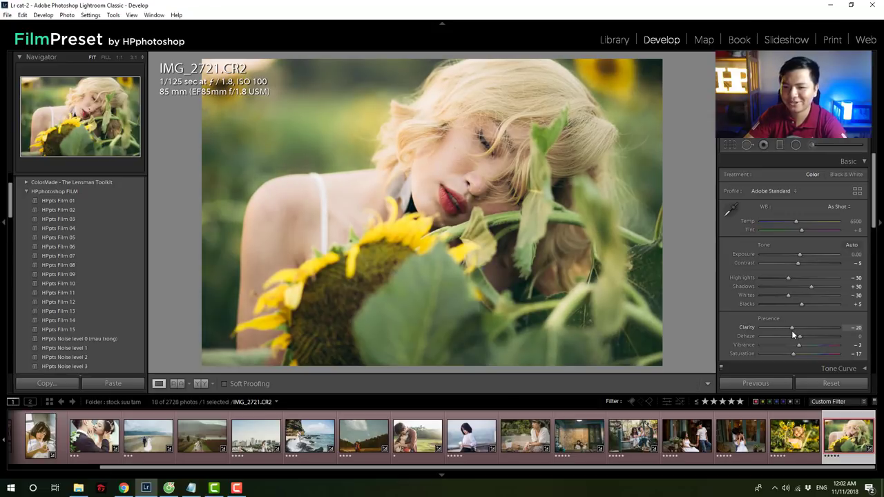
{"action": "left_click_drag", "start_coordinate": [791, 330], "coordinate": [791, 331]}
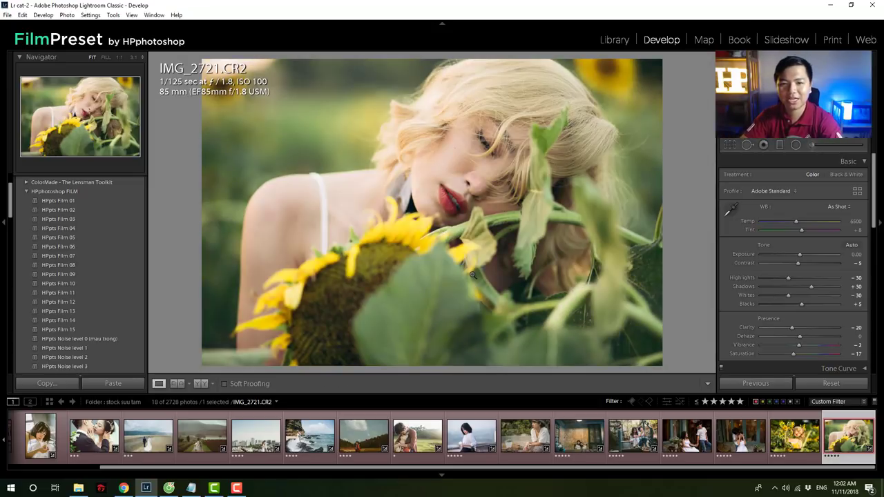
{"action": "key", "text": "backslash"}
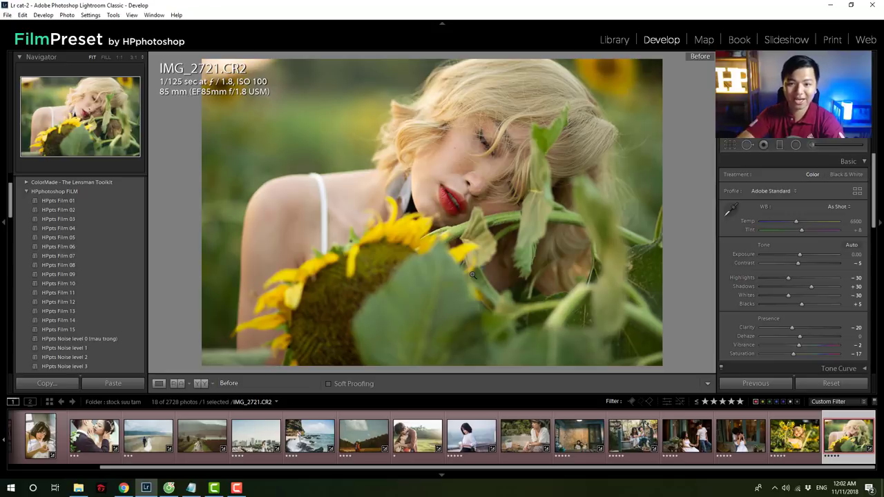
{"action": "key", "text": "backslash"}
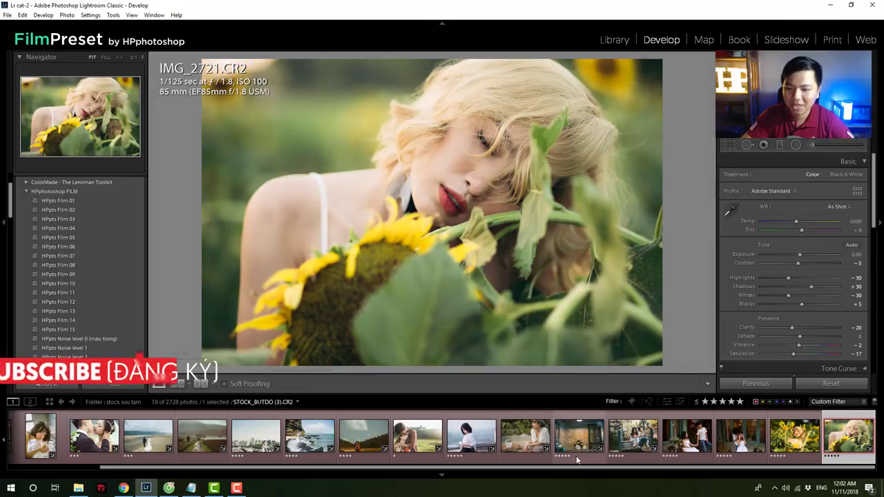
Step: Try HPpts Film 11 on the children photo with Contrast −20, Noise level 0 grain and lower Clarity
{"action": "left_click", "coordinate": [690, 460]}
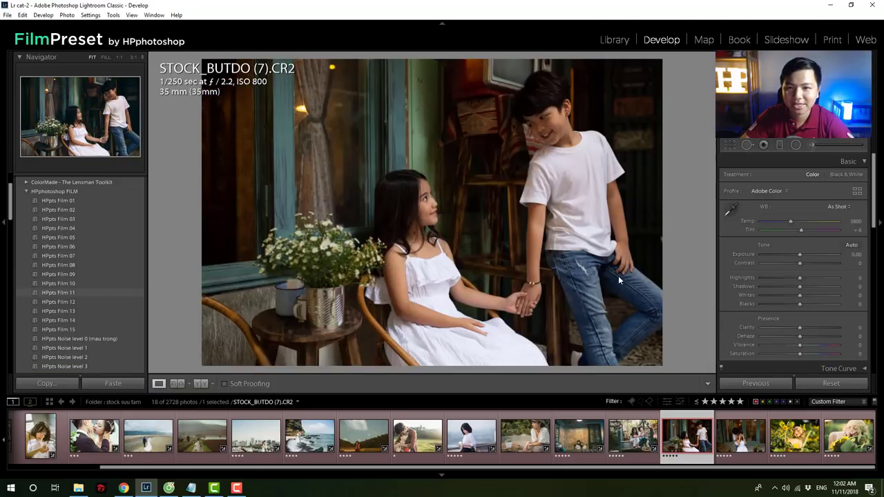
{"action": "left_click", "coordinate": [79, 294]}
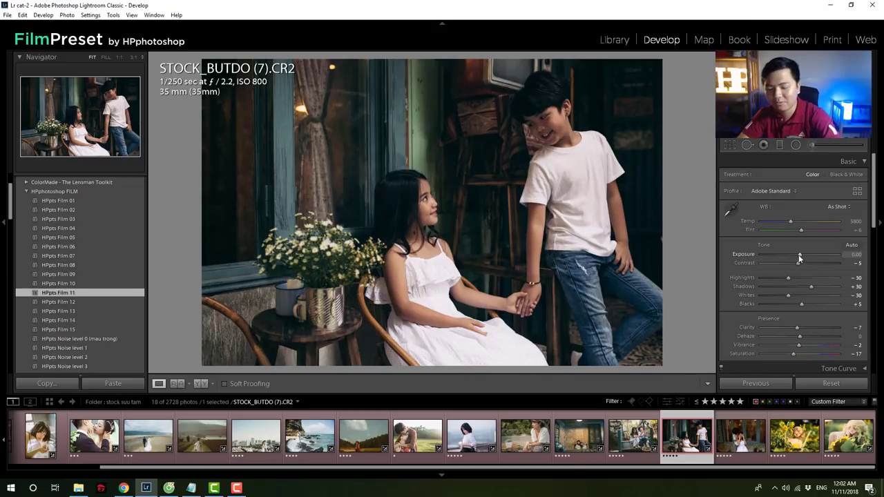
{"action": "key", "text": "backslash"}
{"action": "key", "text": "backslash"}
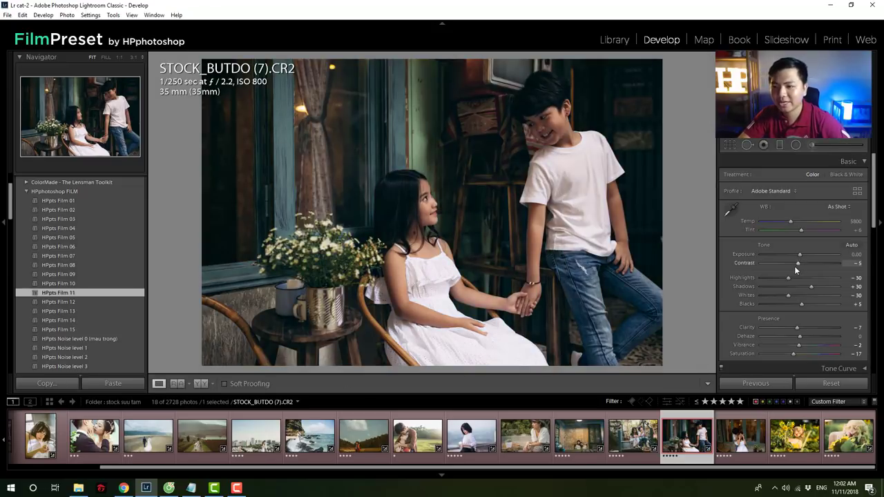
{"action": "left_click_drag", "start_coordinate": [798, 263], "coordinate": [804, 256]}
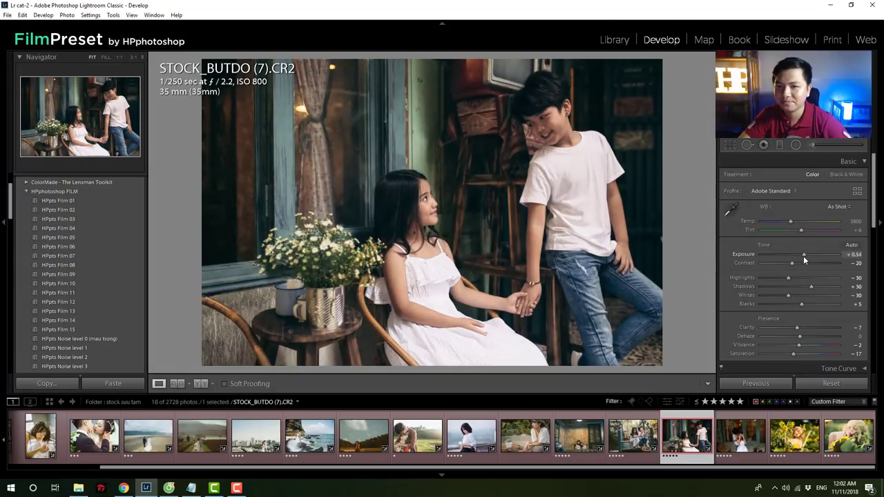
{"action": "left_click", "coordinate": [108, 338]}
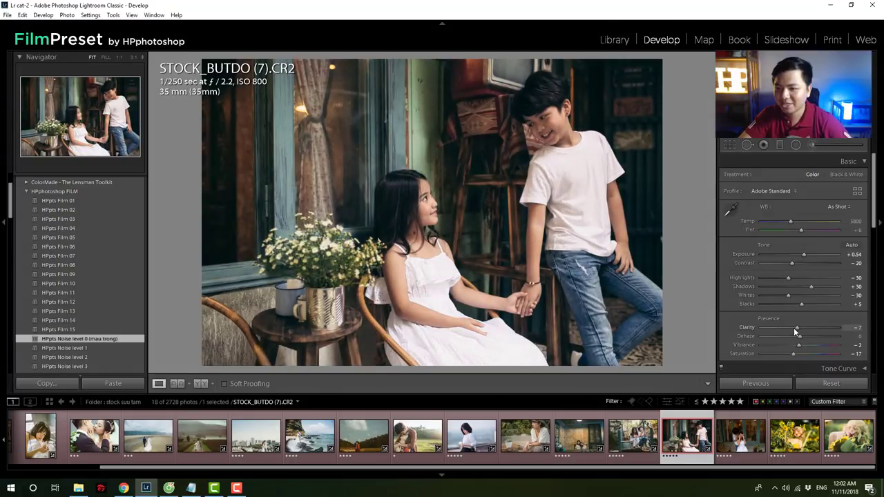
{"action": "left_click_drag", "start_coordinate": [794, 330], "coordinate": [791, 333]}
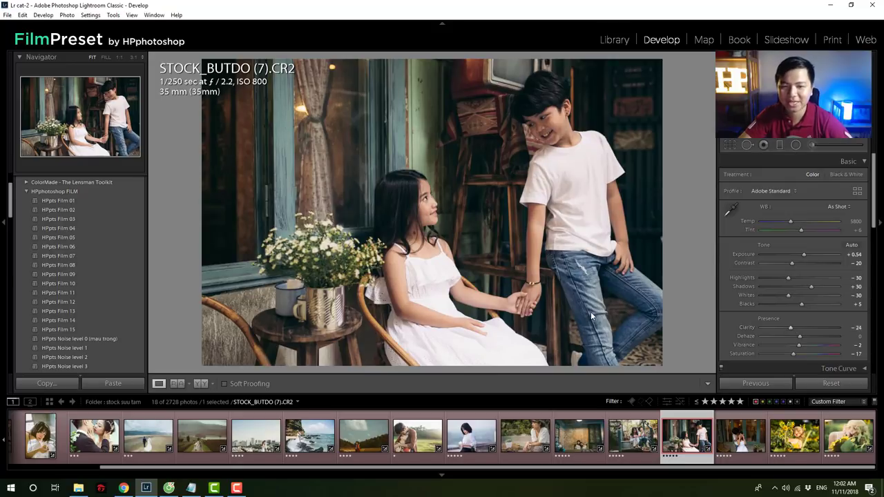
{"action": "key", "text": "backslash"}
{"action": "key", "text": "backslash"}
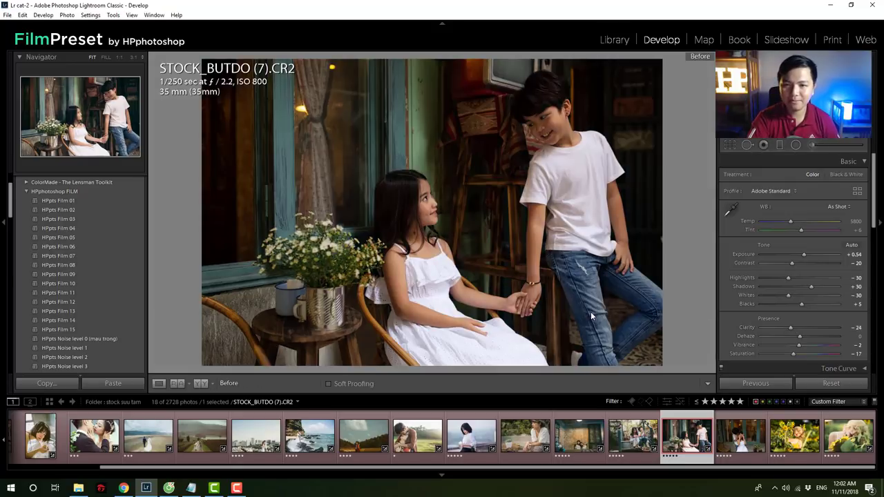
{"action": "key", "text": "backslash"}
{"action": "key", "text": "backslash"}
{"action": "key", "text": "backslash"}
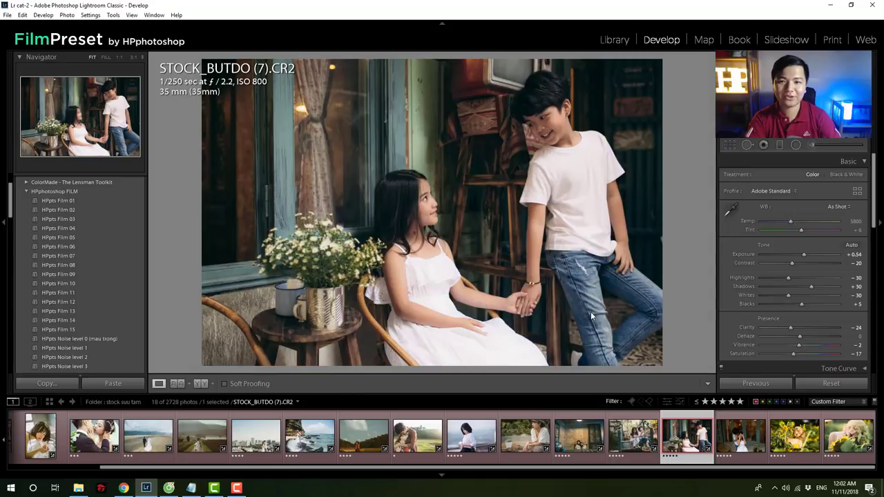
{"action": "key", "text": "backslash"}
{"action": "key", "text": "backslash"}
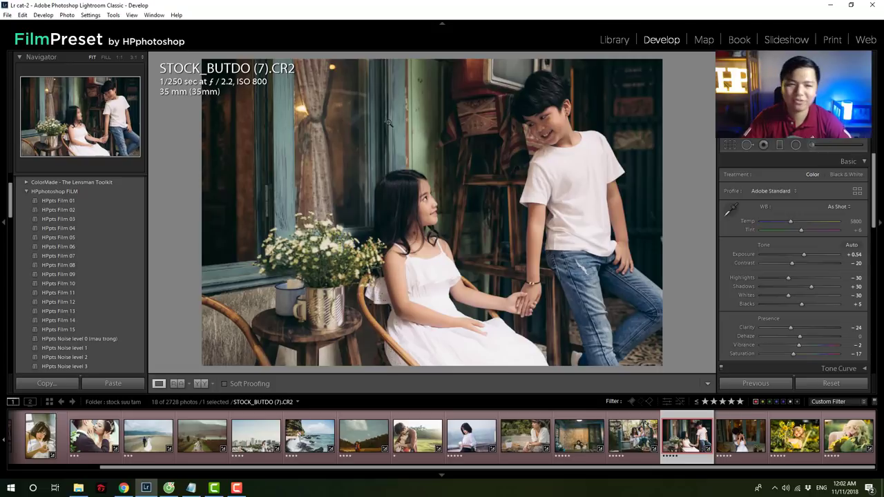
Step: Switch the children photo to HPpts Film 12 and set Exposure to +0.66
{"action": "left_click", "coordinate": [76, 302]}
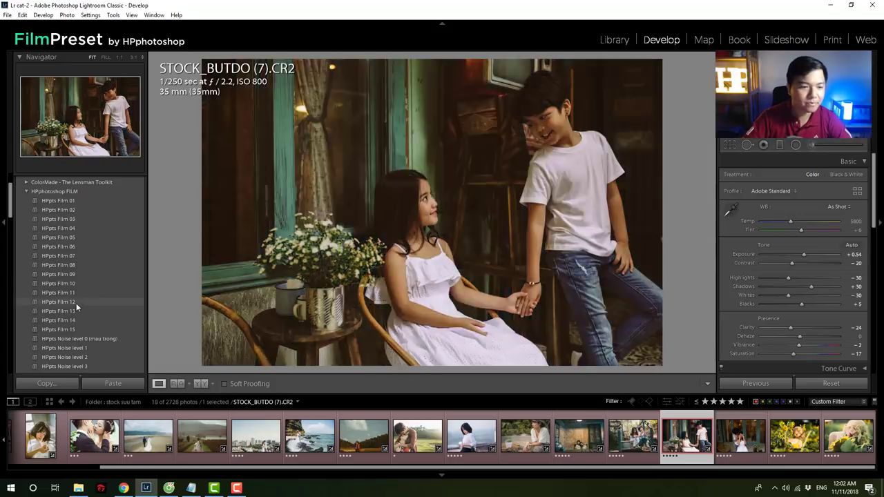
{"action": "left_click", "coordinate": [76, 303]}
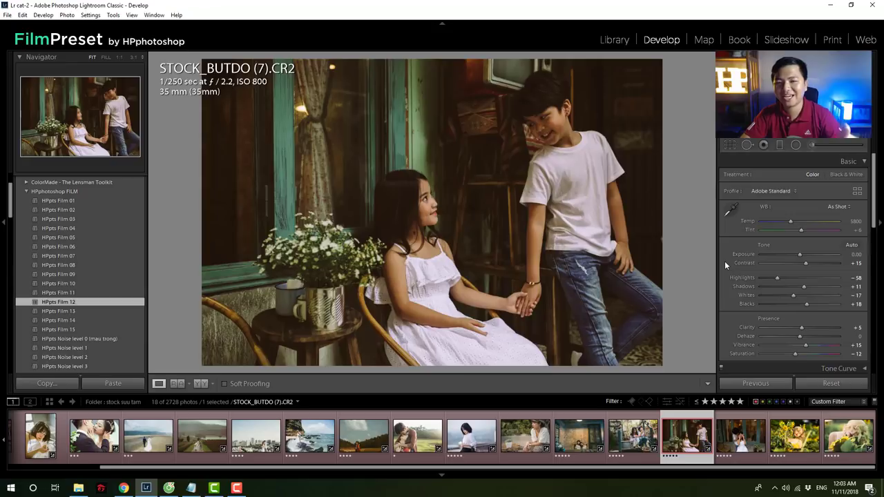
{"action": "left_click_drag", "start_coordinate": [799, 254], "coordinate": [806, 254]}
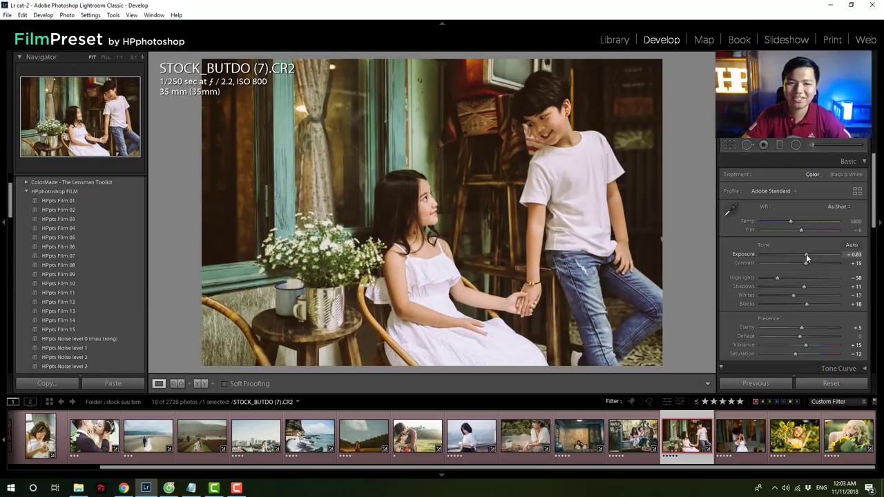
{"action": "left_click_drag", "start_coordinate": [806, 254], "coordinate": [804, 255]}
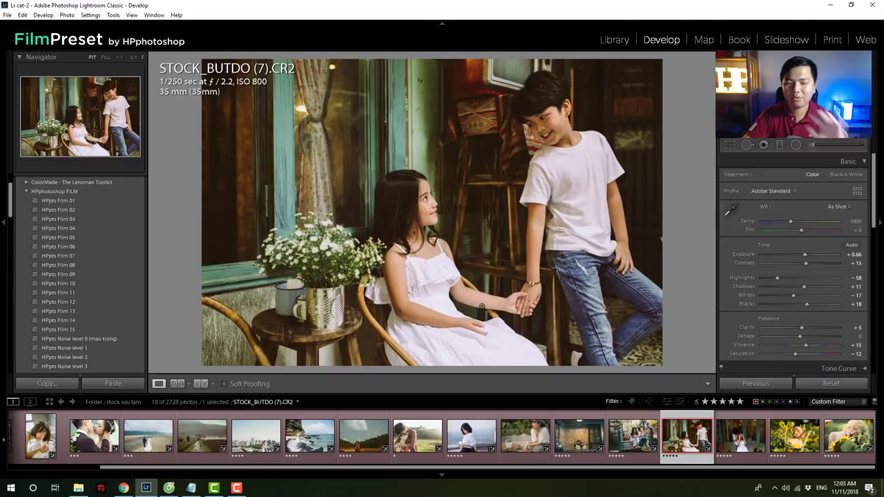
Step: Browse the filmstrip to the tea-field couple landscape photo (_TVI1619.ARW)
{"action": "left_click", "coordinate": [470, 449]}
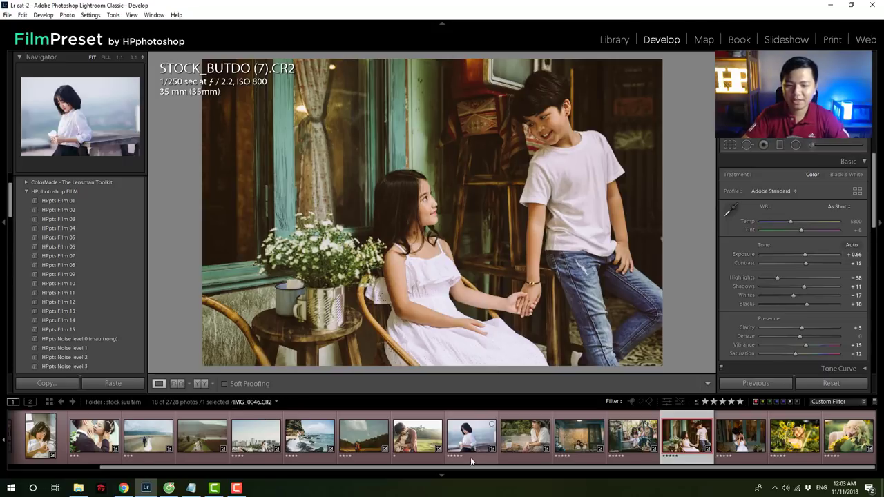
{"action": "left_click", "coordinate": [420, 445]}
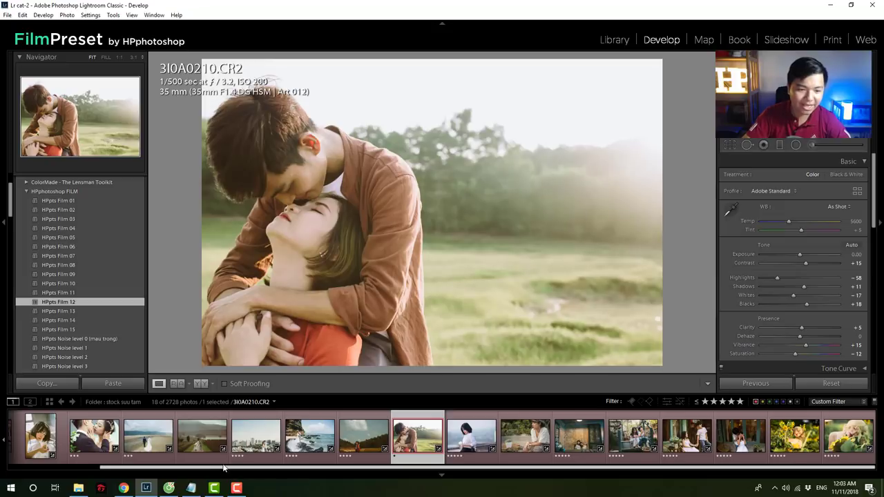
{"action": "left_click", "coordinate": [202, 436]}
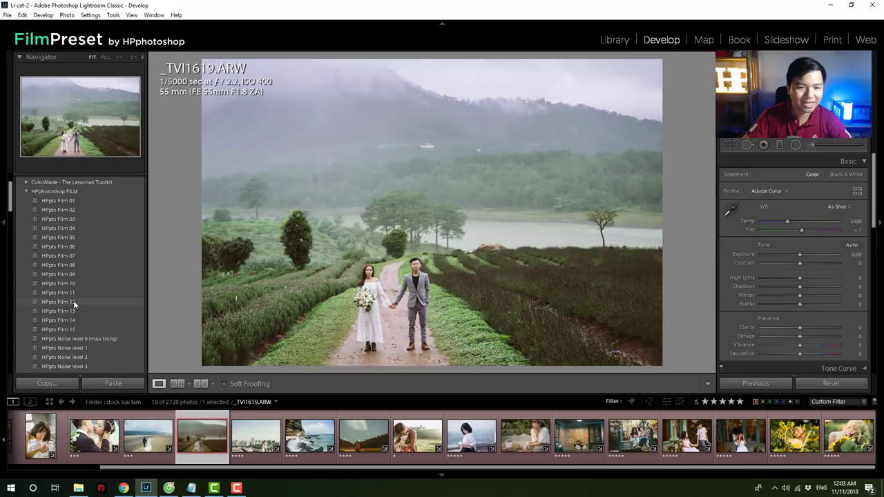
Step: Apply HPpts Film 12 to the landscape and toggle Before/After to compare
{"action": "left_click", "coordinate": [73, 303]}
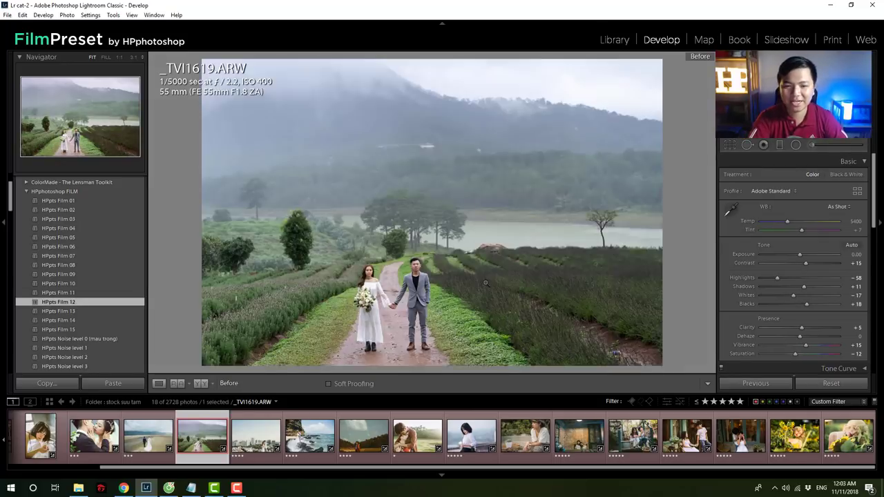
{"action": "key", "text": "backslash"}
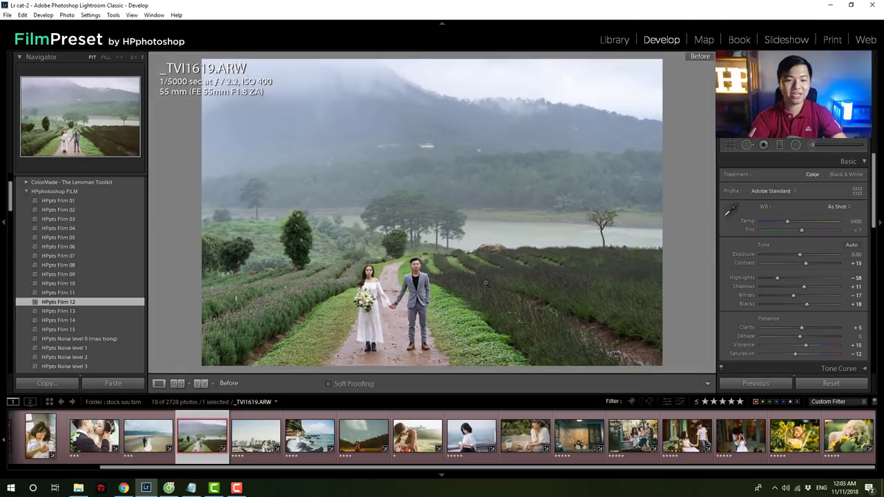
{"action": "key", "text": "backslash"}
{"action": "key", "text": "backslash"}
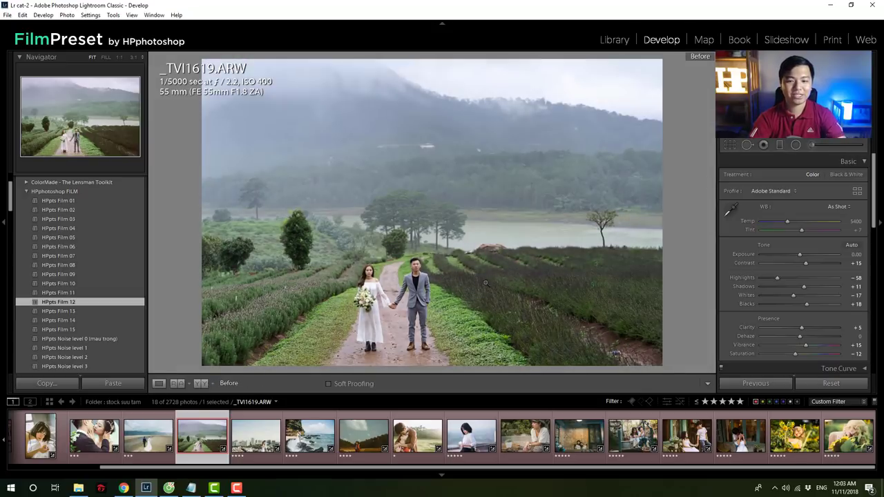
{"action": "key", "text": "backslash"}
{"action": "key", "text": "backslash"}
{"action": "key", "text": "backslash"}
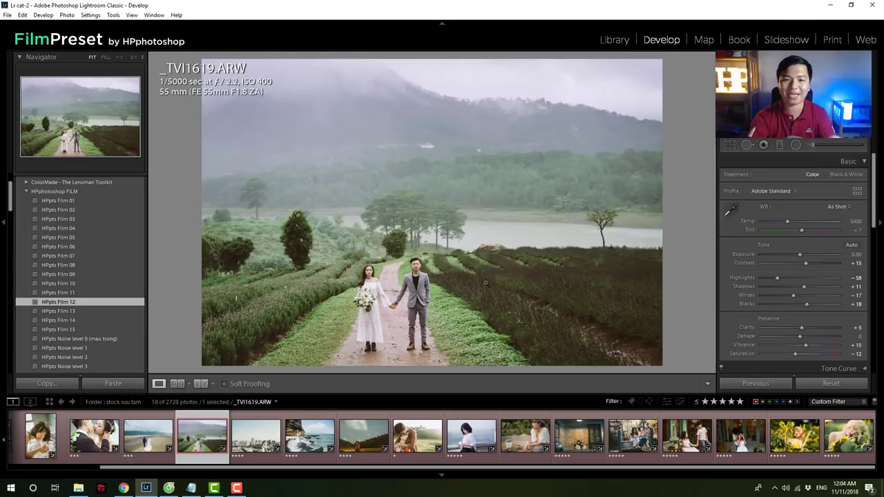
{"action": "key", "text": "backslash"}
{"action": "key", "text": "backslash"}
{"action": "key", "text": "backslash"}
{"action": "key", "text": "backslash"}
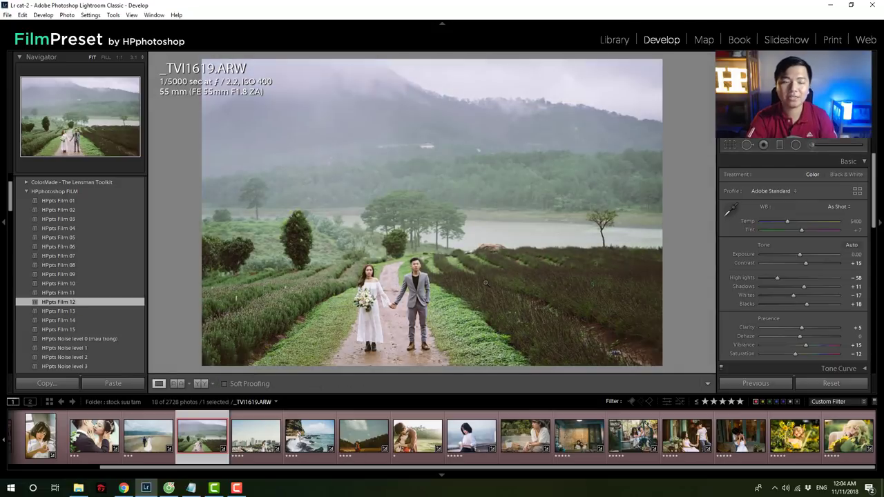
Step: Apply HPpts Film 13 at about −0.12 exposure, check it zoomed in, then open DSC06892.ARW
{"action": "left_click", "coordinate": [66, 311]}
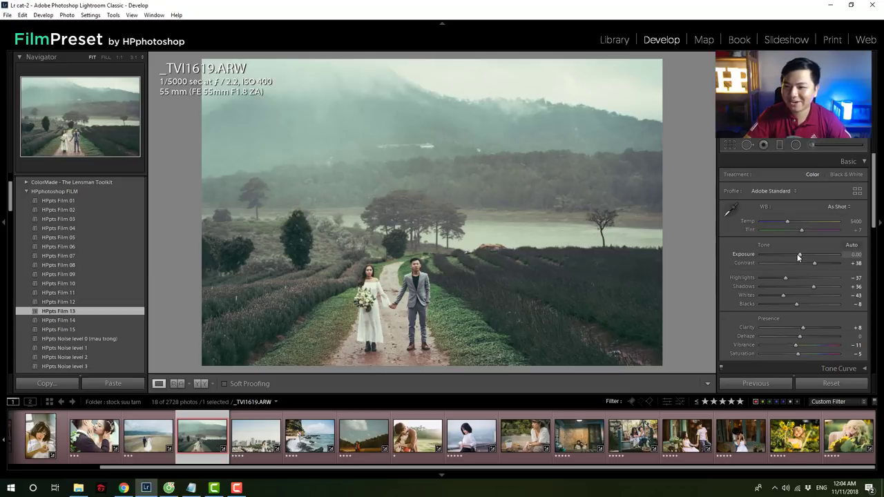
{"action": "left_click_drag", "start_coordinate": [800, 254], "coordinate": [798, 253]}
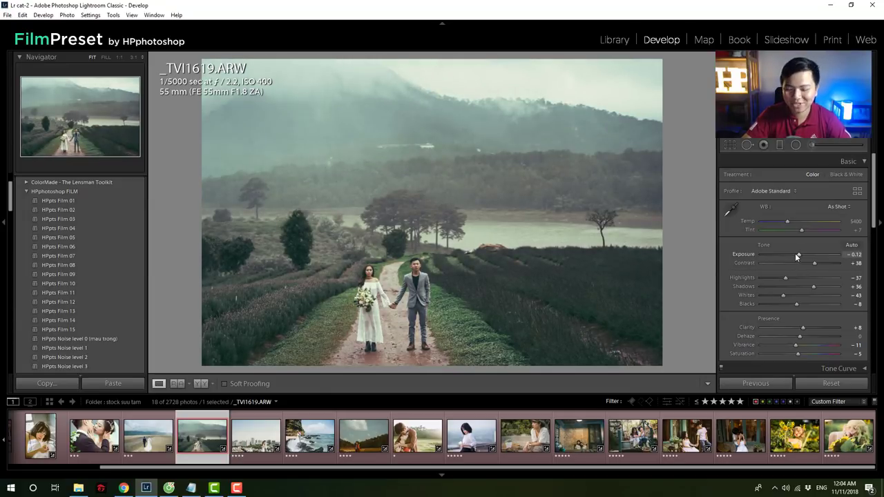
{"action": "key", "text": "backslash"}
{"action": "key", "text": "backslash"}
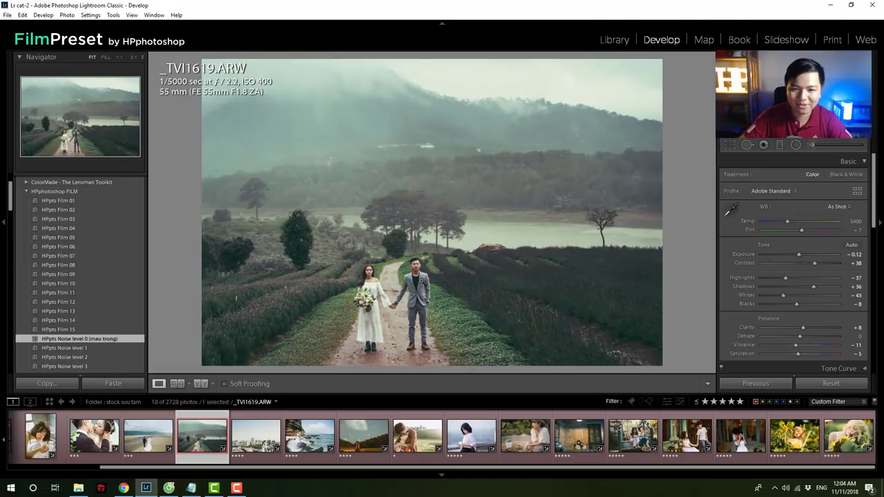
{"action": "left_click", "coordinate": [418, 281]}
{"action": "left_click", "coordinate": [410, 276]}
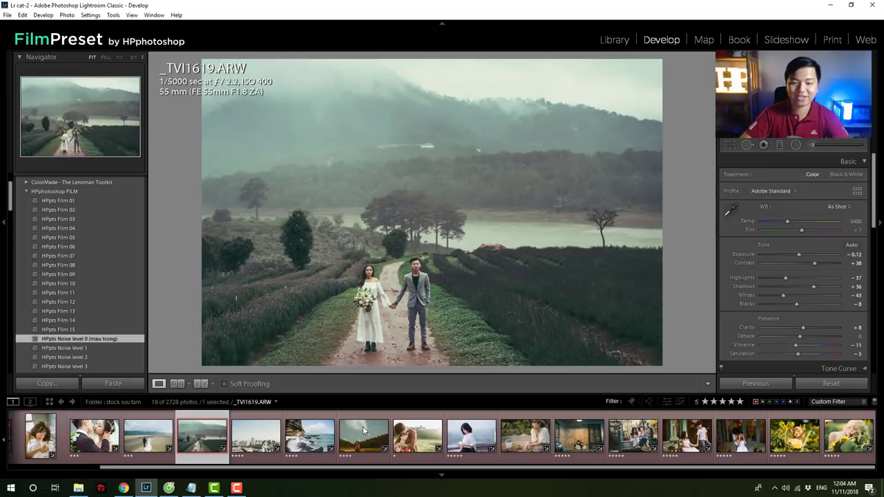
{"action": "left_click", "coordinate": [530, 455]}
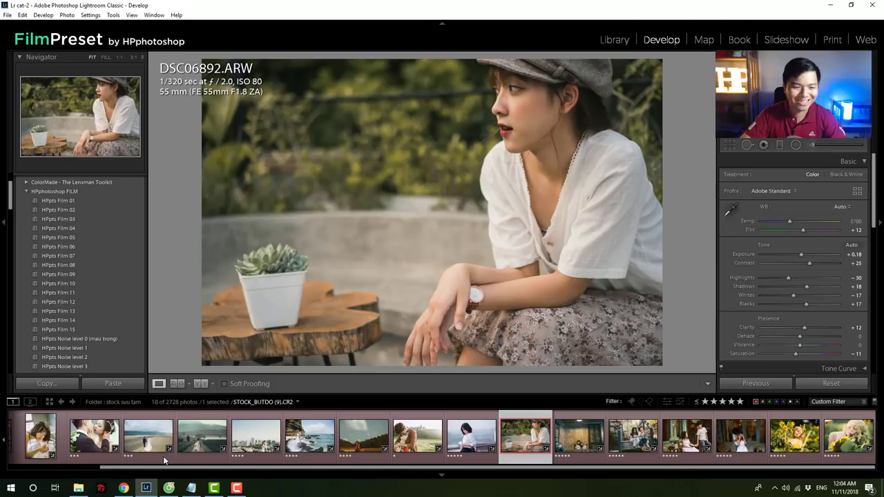
Step: Try HPpts Film 13, 14 and 15 on motorbike photo IMG_9633, then return to _TVI1619
{"action": "left_click_drag", "start_coordinate": [163, 468], "coordinate": [69, 467]}
{"action": "left_click", "coordinate": [88, 435]}
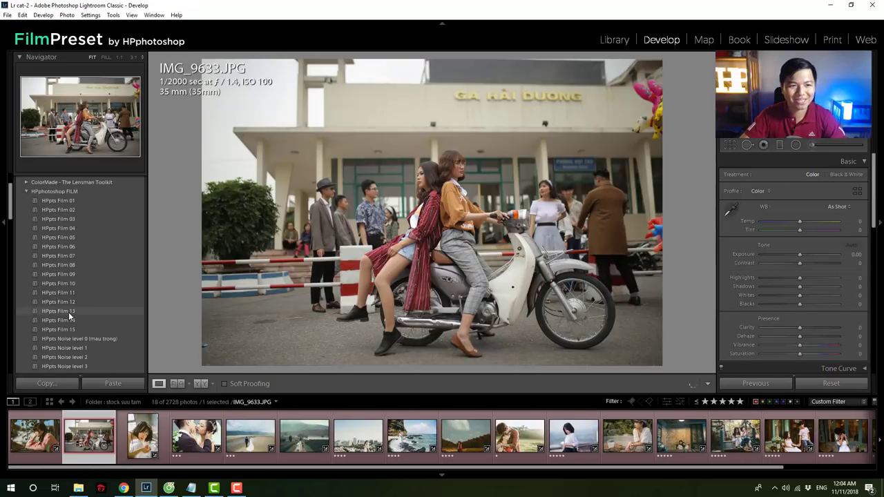
{"action": "left_click", "coordinate": [66, 312]}
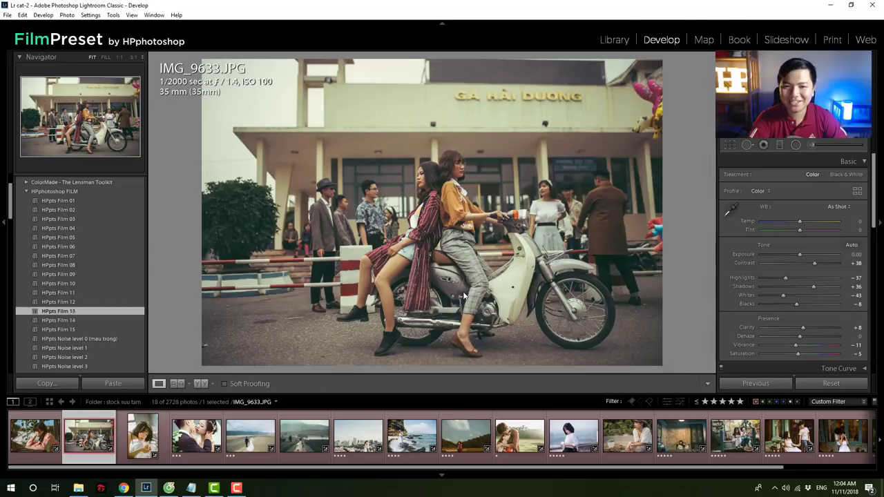
{"action": "left_click", "coordinate": [69, 319]}
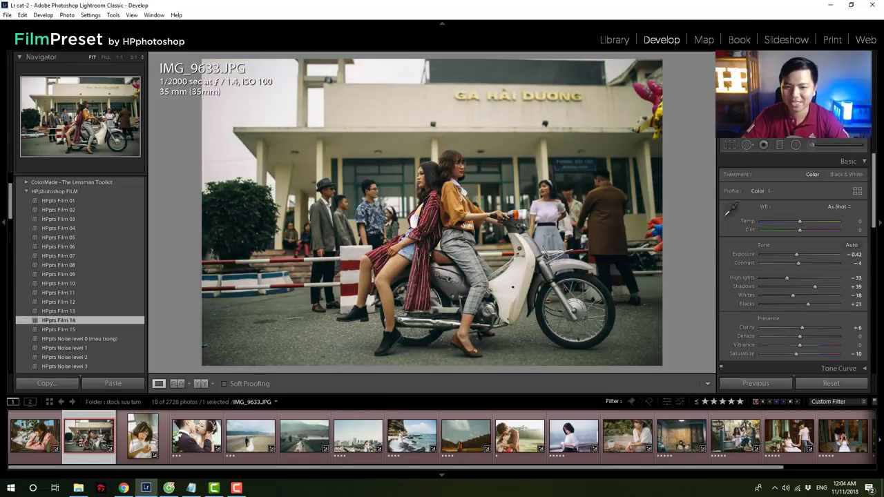
{"action": "left_click", "coordinate": [69, 330]}
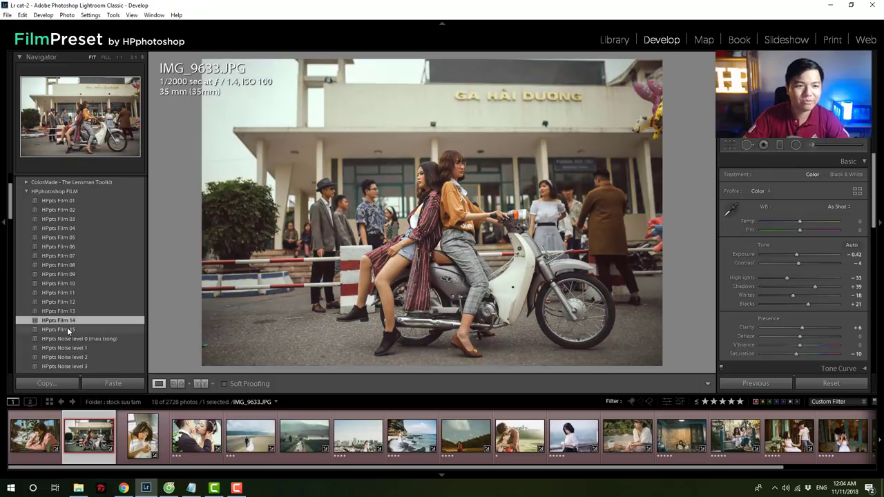
{"action": "left_click", "coordinate": [301, 449]}
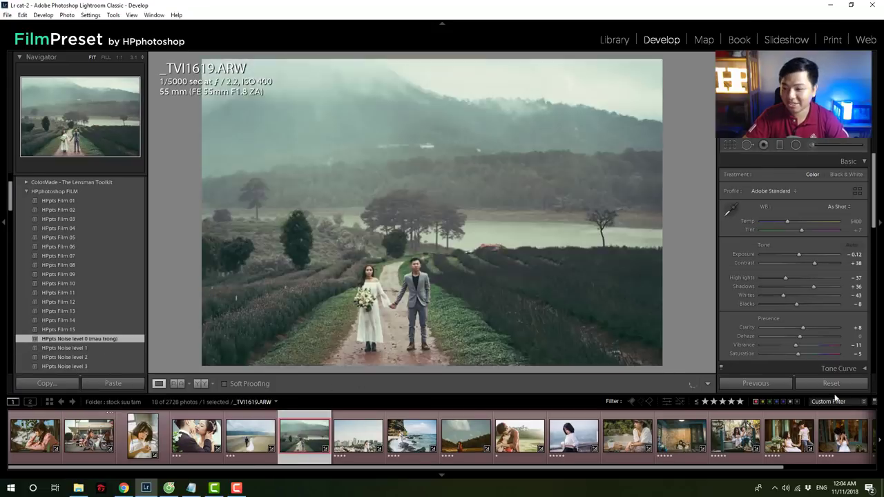
Step: Apply HPpts Film 15 to the couple photo, compare Before/After, then open DUDU1259.CR2
{"action": "left_click", "coordinate": [70, 329]}
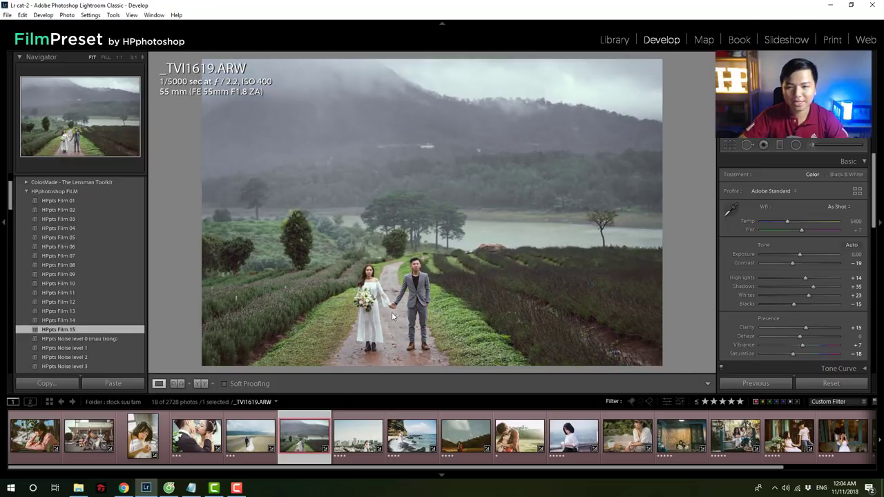
{"action": "key", "text": "backslash"}
{"action": "key", "text": "backslash"}
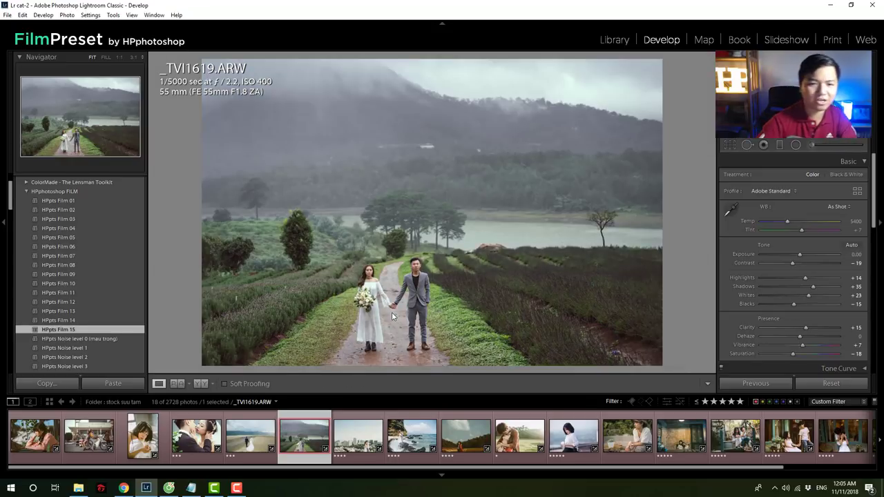
{"action": "key", "text": "backslash"}
{"action": "key", "text": "backslash"}
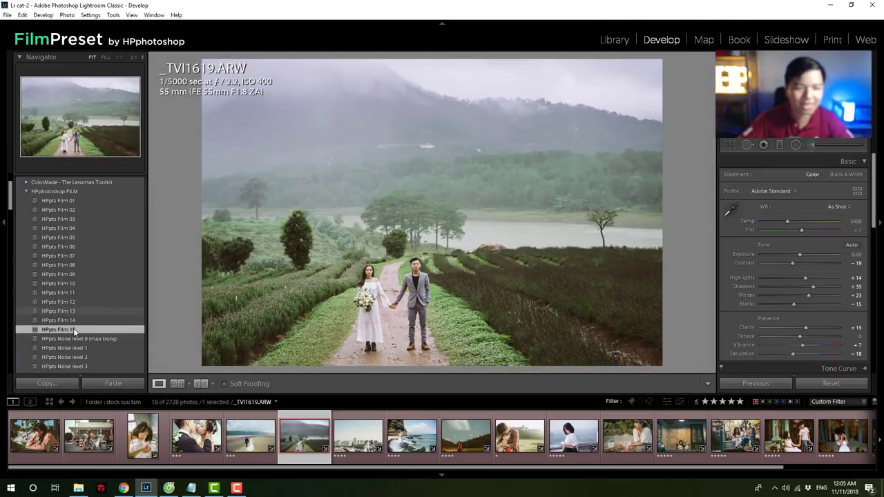
{"action": "left_click", "coordinate": [73, 328]}
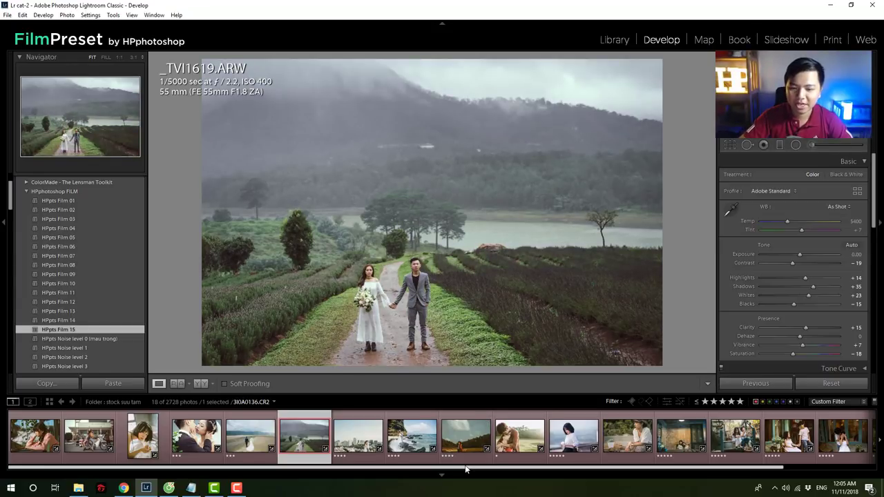
{"action": "scroll", "coordinate": [468, 460], "scroll_direction": "down", "scroll_amount": 3}
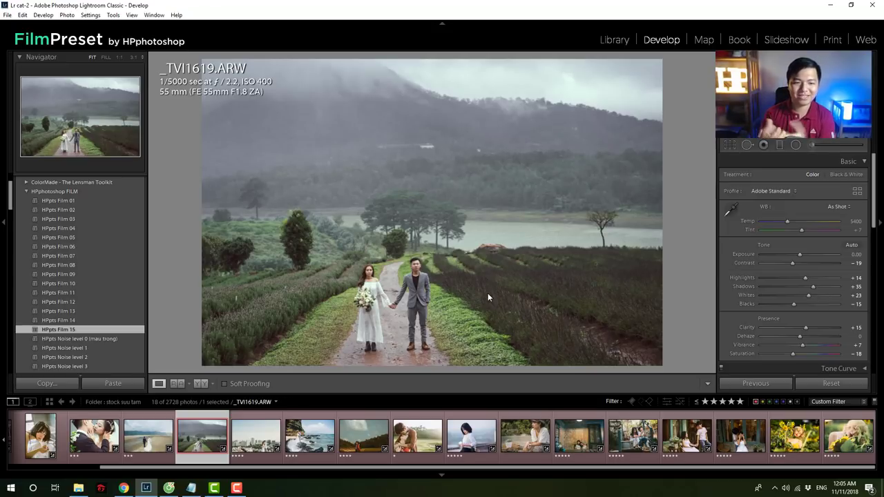
{"action": "left_click", "coordinate": [94, 435]}
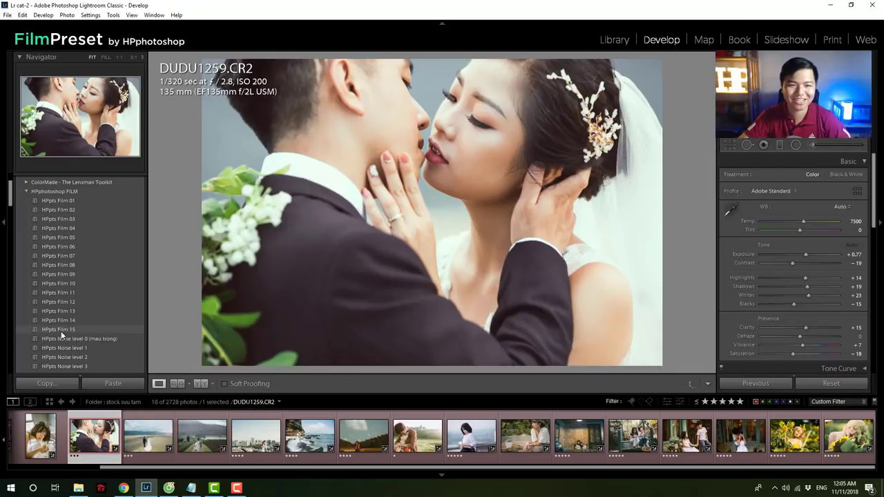
Step: Apply HPpts Film 15 with Auto white balance, Exposure about +0.66 and Temp 7238
{"action": "left_click", "coordinate": [58, 330]}
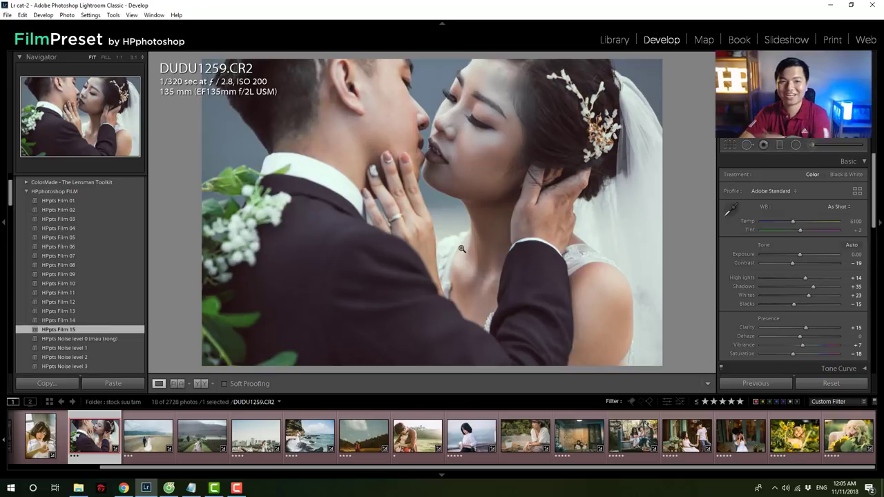
{"action": "left_click", "coordinate": [837, 206]}
{"action": "left_click", "coordinate": [814, 177]}
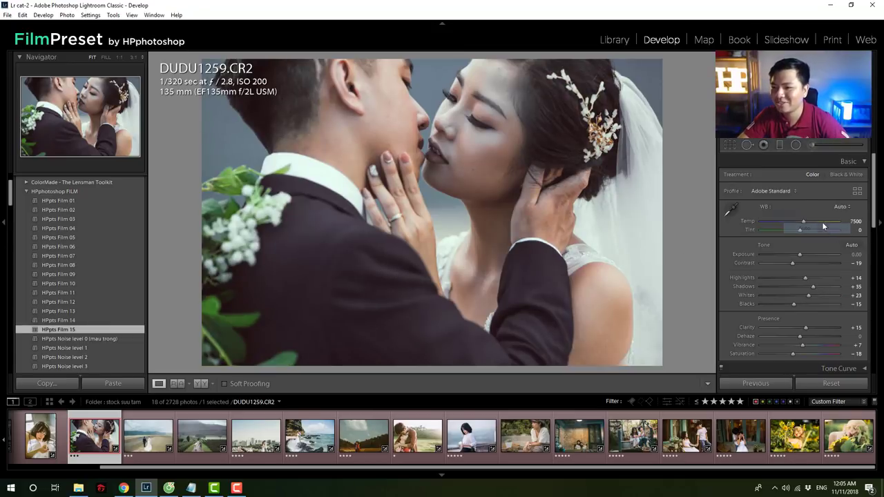
{"action": "left_click", "coordinate": [804, 255]}
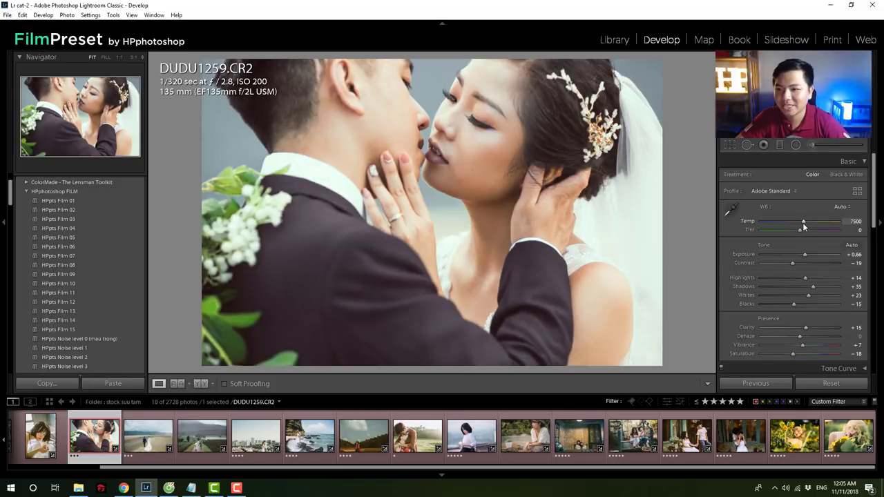
{"action": "left_click", "coordinate": [802, 222]}
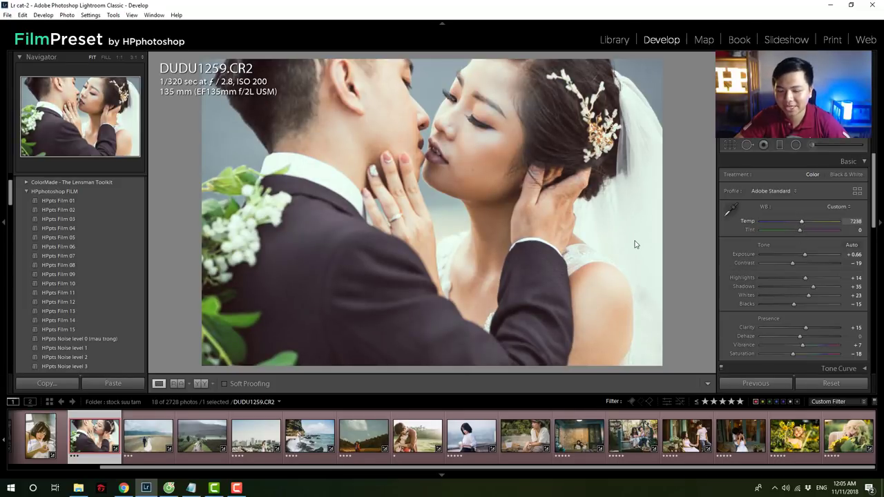
{"action": "key", "text": "backslash"}
{"action": "key", "text": "backslash"}
{"action": "key", "text": "backslash"}
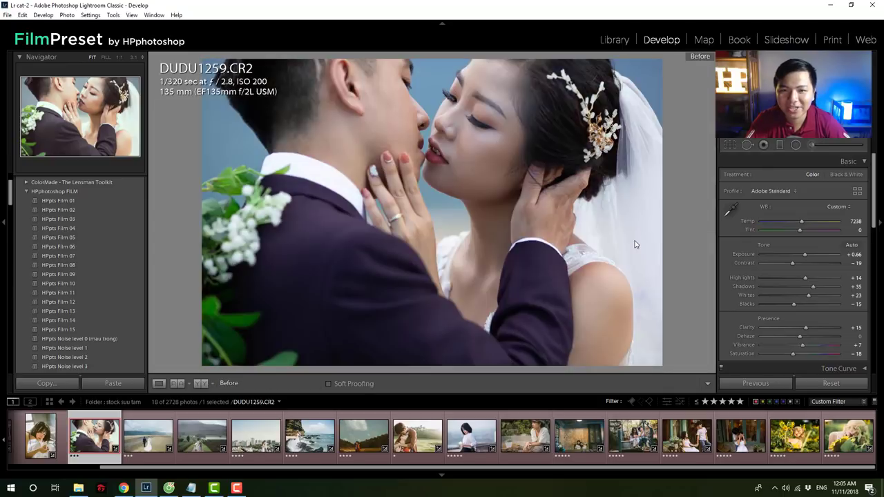
{"action": "key", "text": "backslash"}
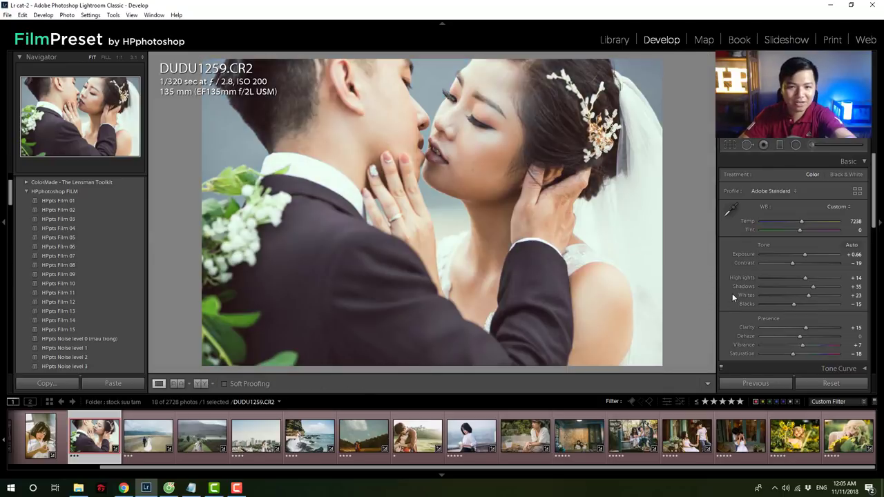
Step: Raise HSL Red Saturation to +30 and add HPpts Noise level 0 grain
{"action": "scroll", "coordinate": [736, 305], "scroll_direction": "down", "scroll_amount": 3}
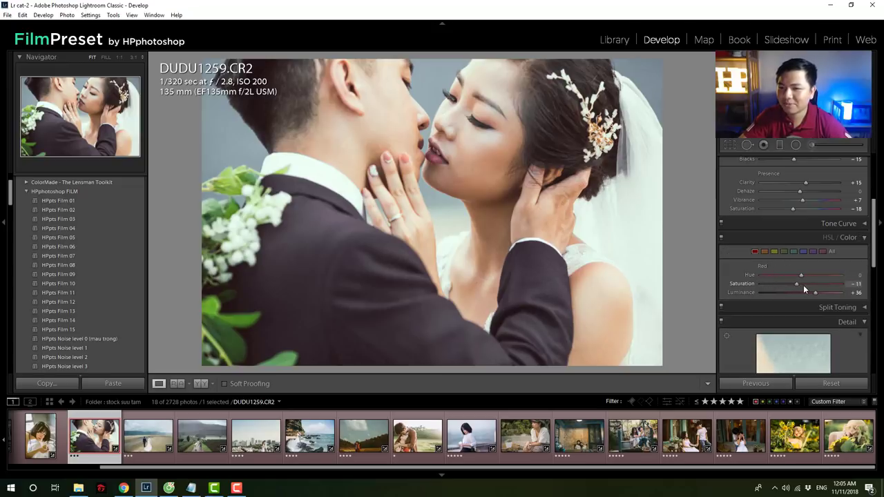
{"action": "left_click_drag", "start_coordinate": [803, 284], "coordinate": [813, 283]}
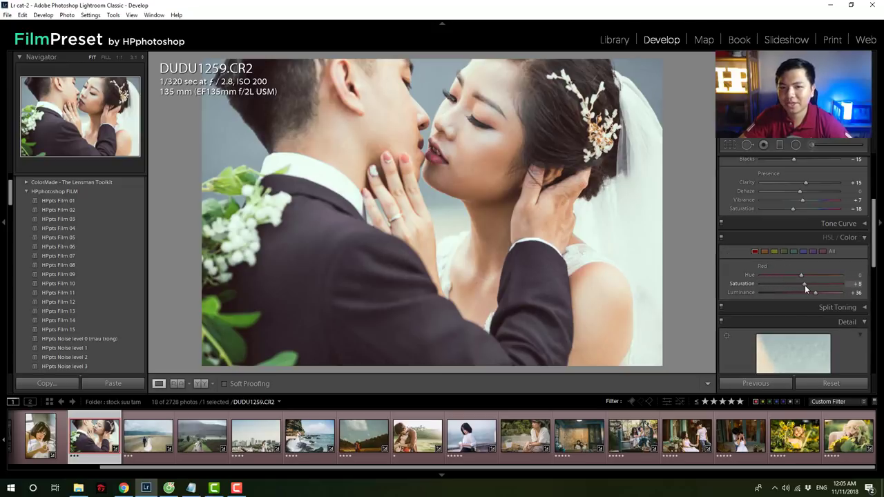
{"action": "left_click", "coordinate": [863, 237]}
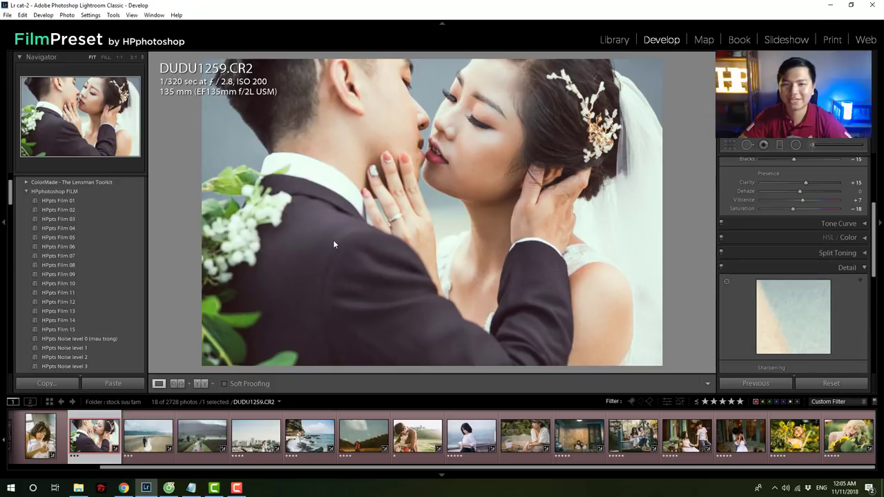
{"action": "left_click", "coordinate": [101, 336]}
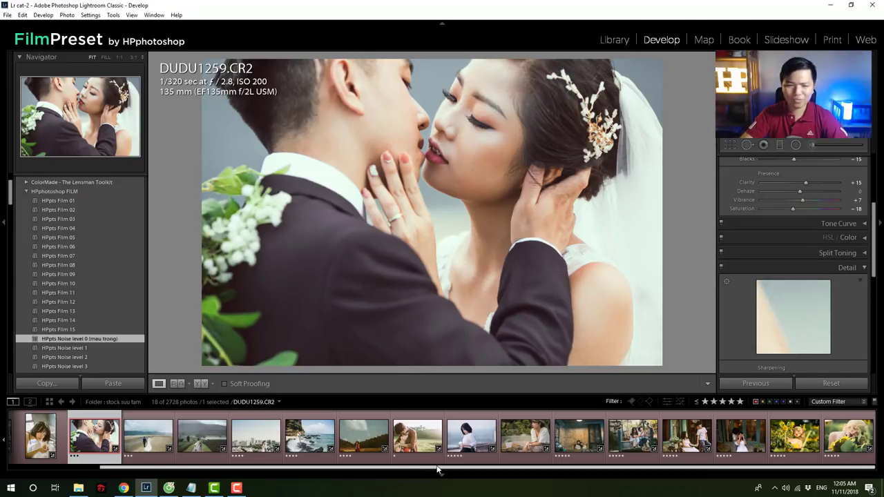